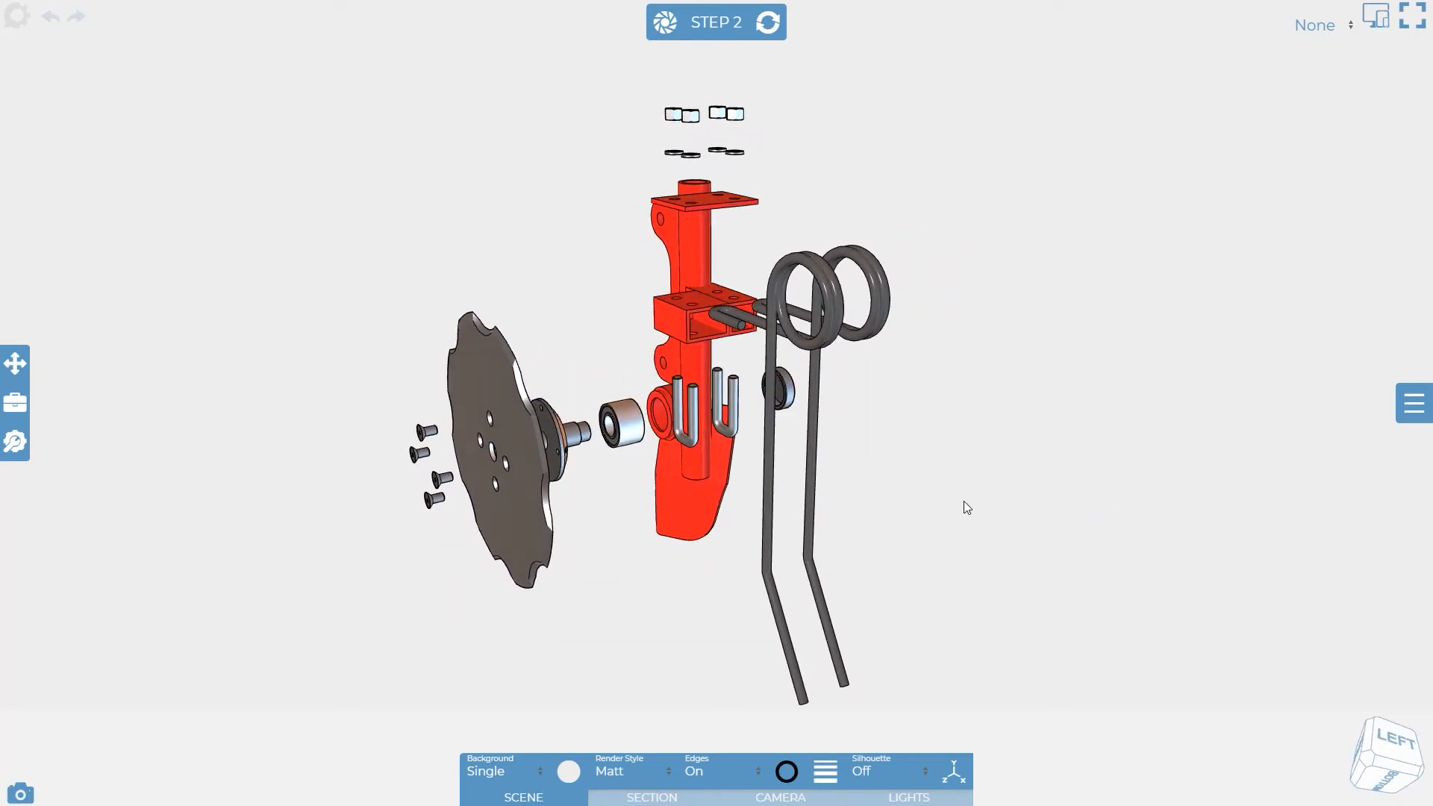
pyautogui.click(18, 440)
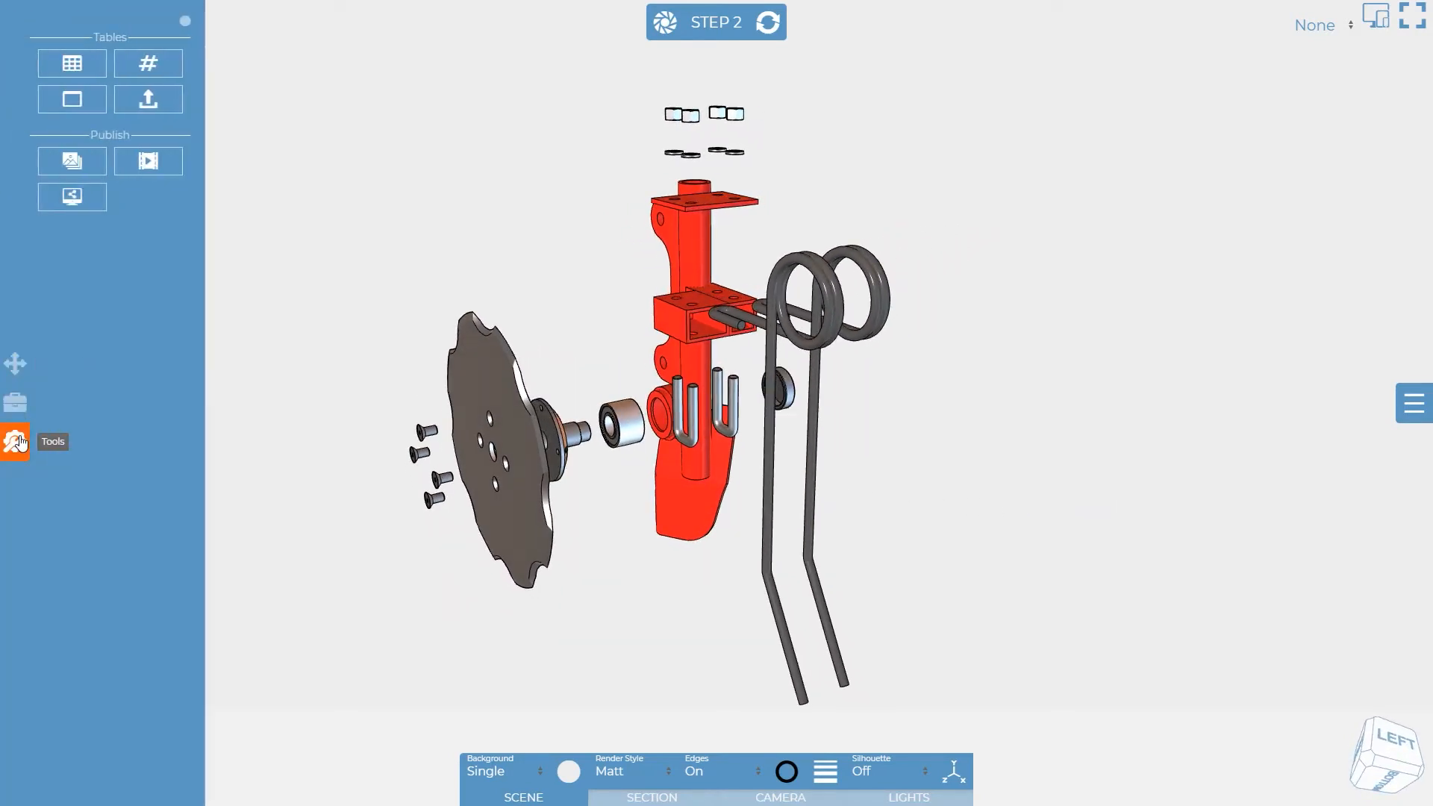
pyautogui.click(93, 110)
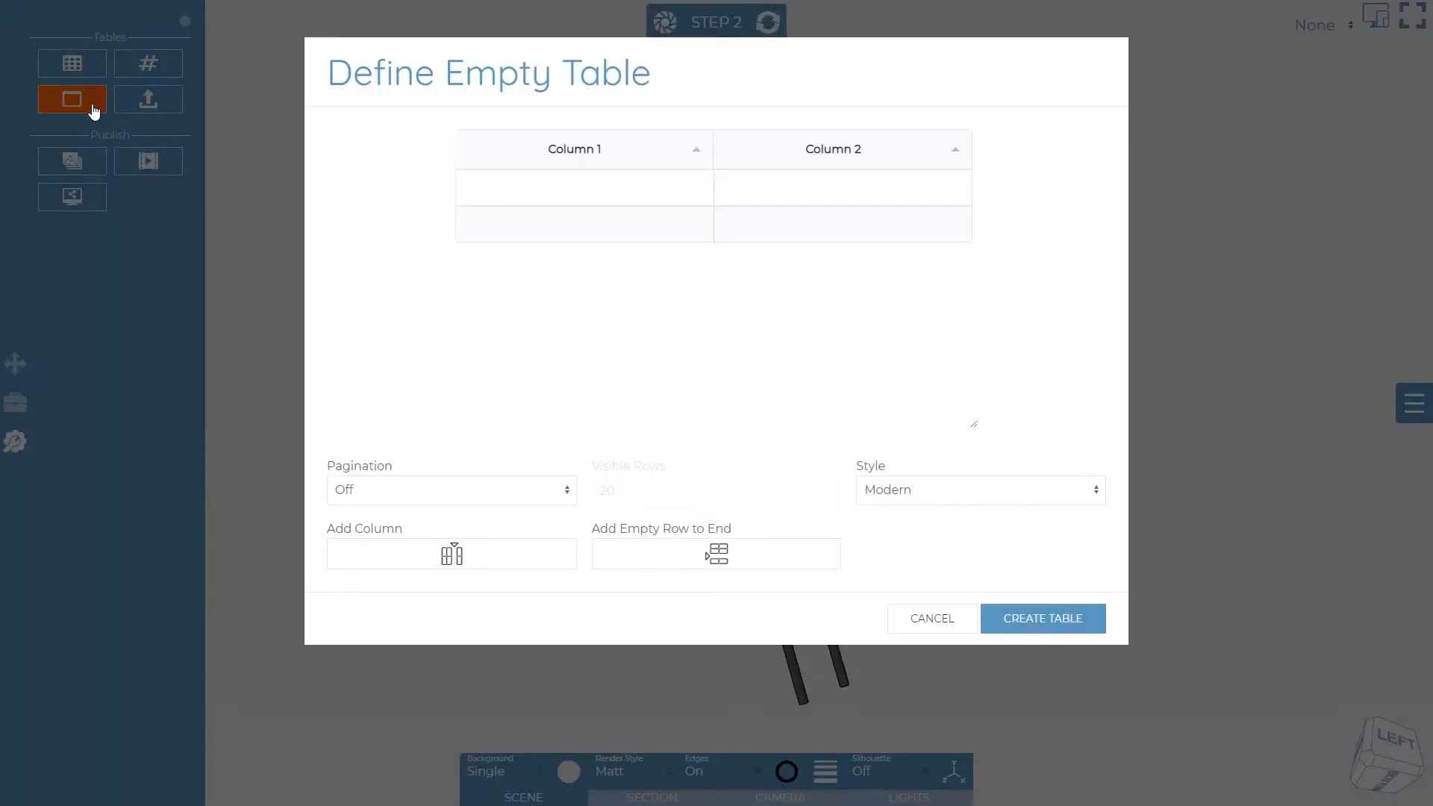
pyautogui.click(931, 623)
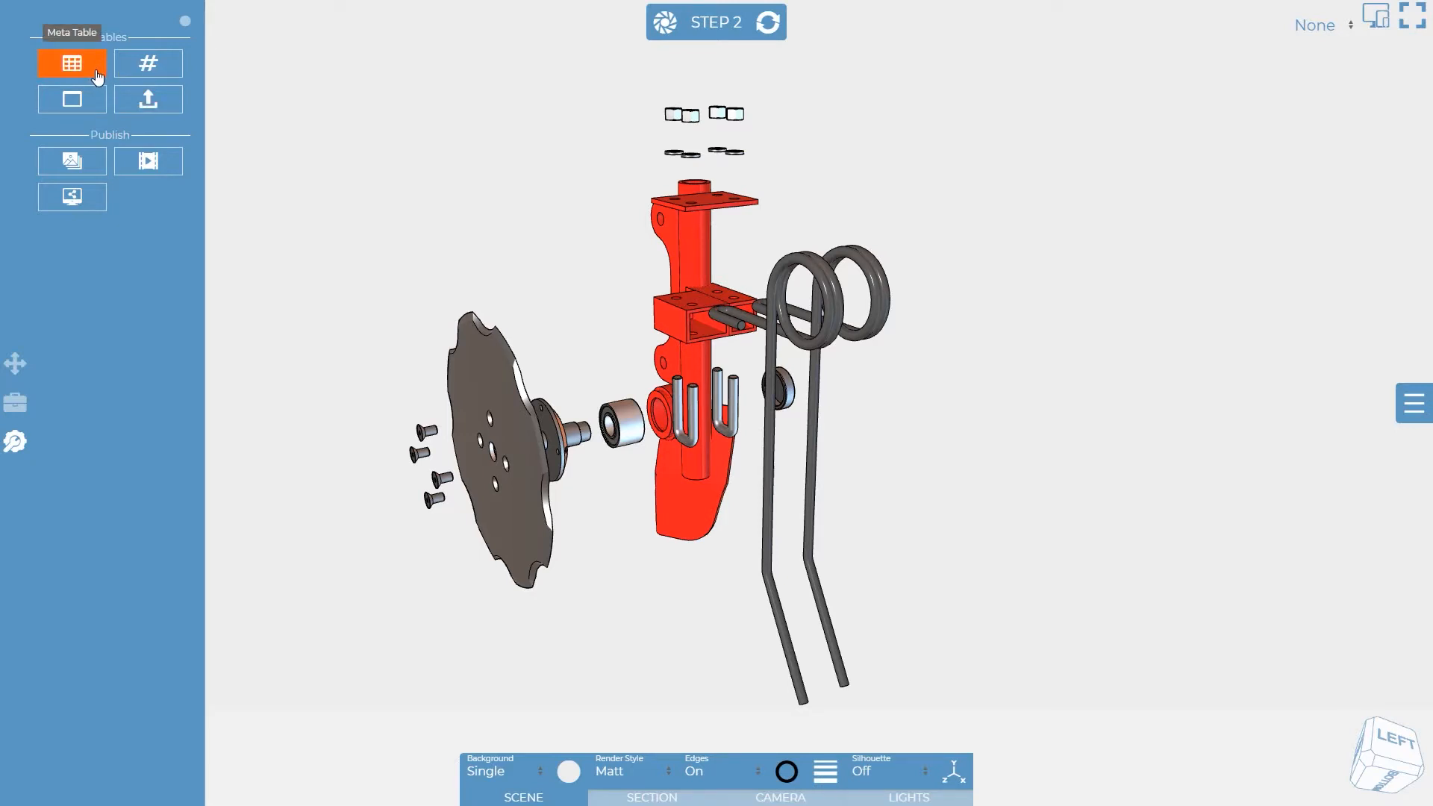
# Step: Examine the meta properties of the large disc, including its item number, without changing them
pyautogui.click(478, 365)
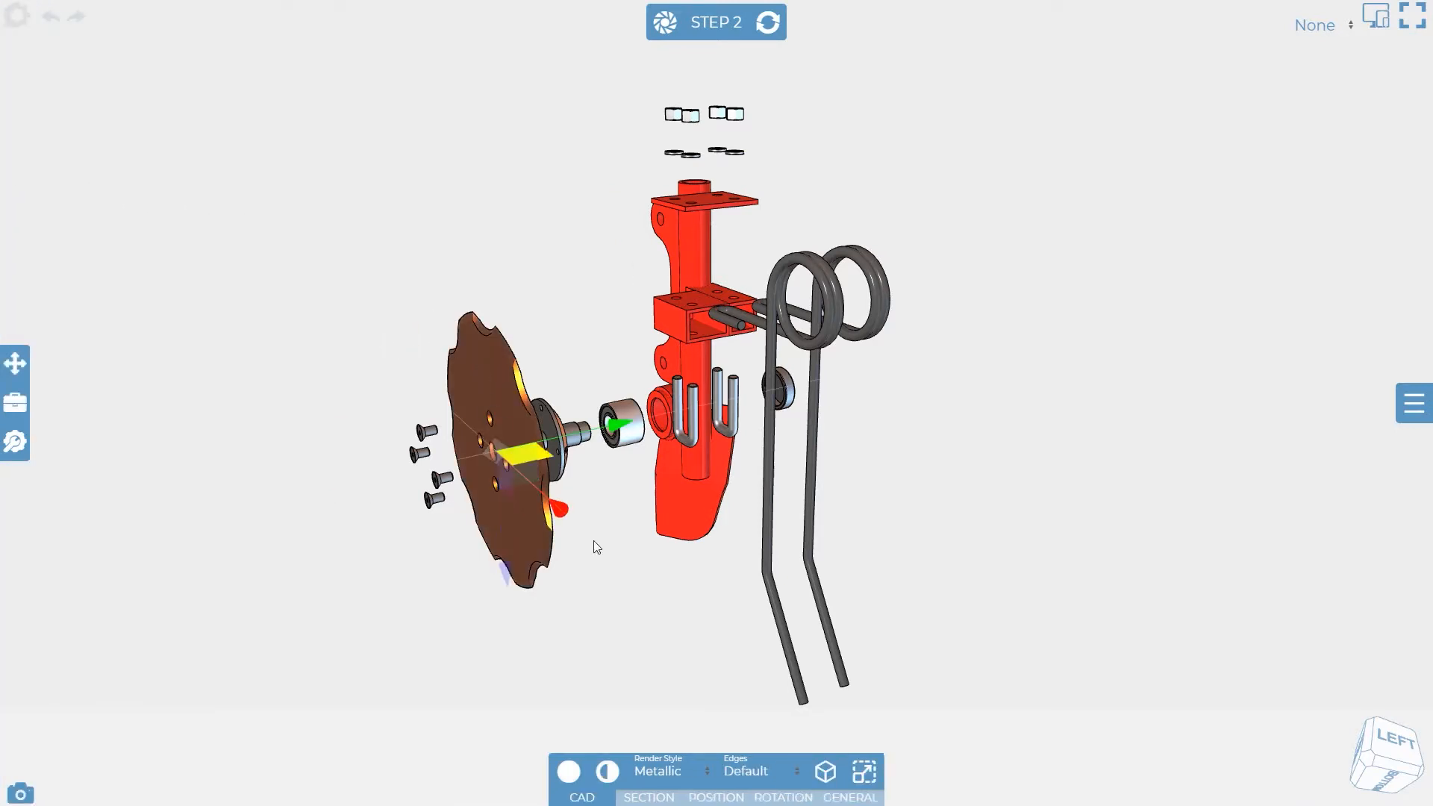
pyautogui.click(853, 797)
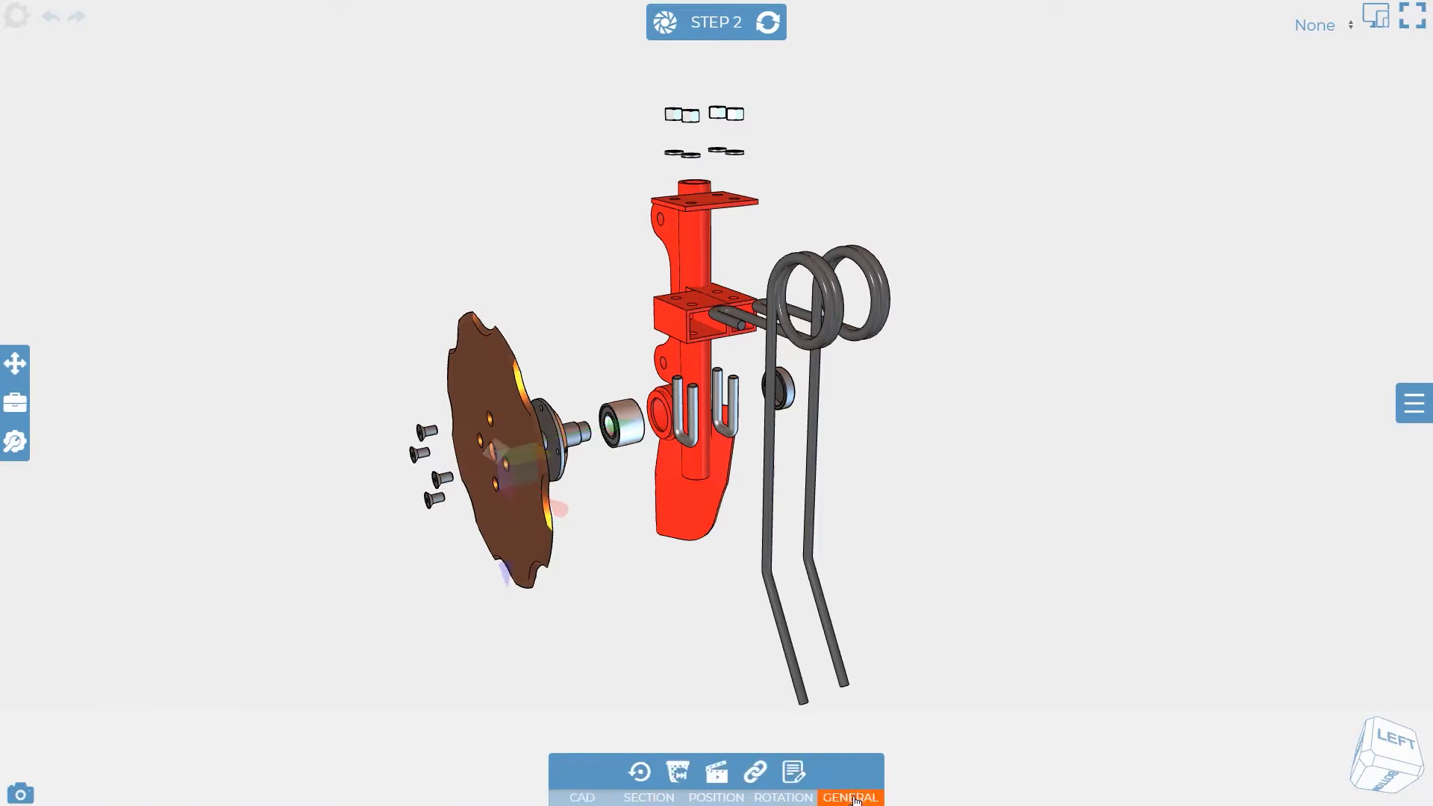
pyautogui.click(793, 771)
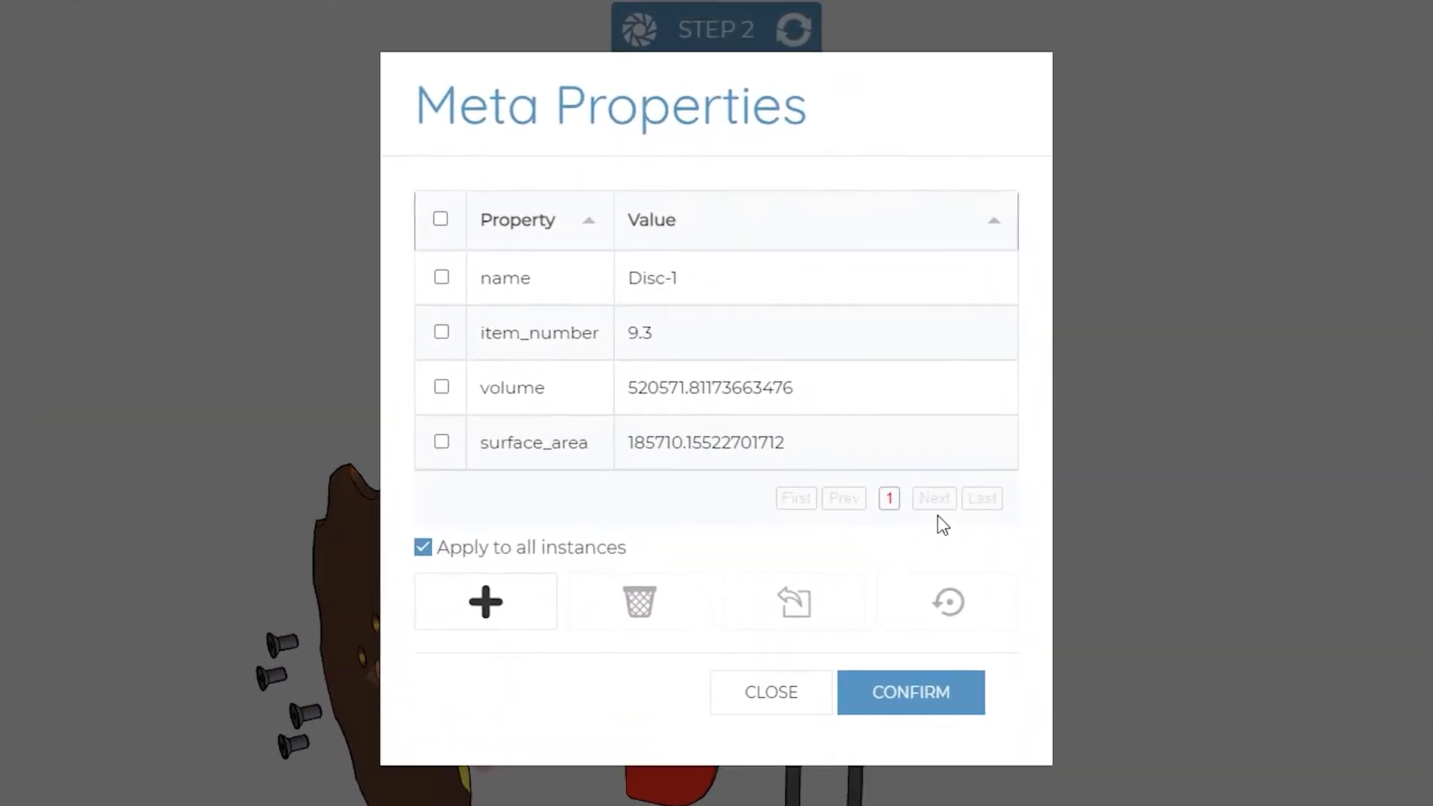
pyautogui.click(741, 194)
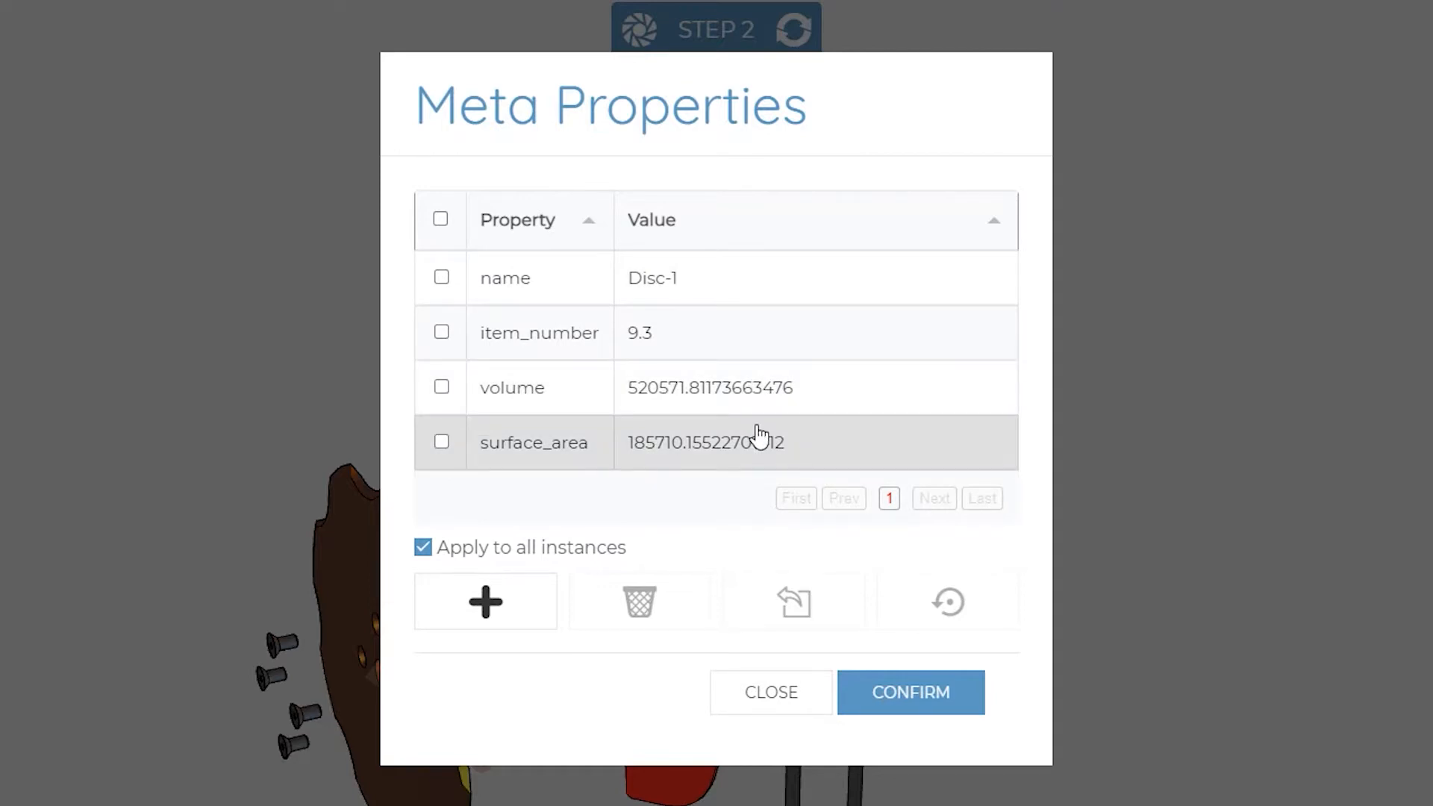
pyautogui.click(766, 692)
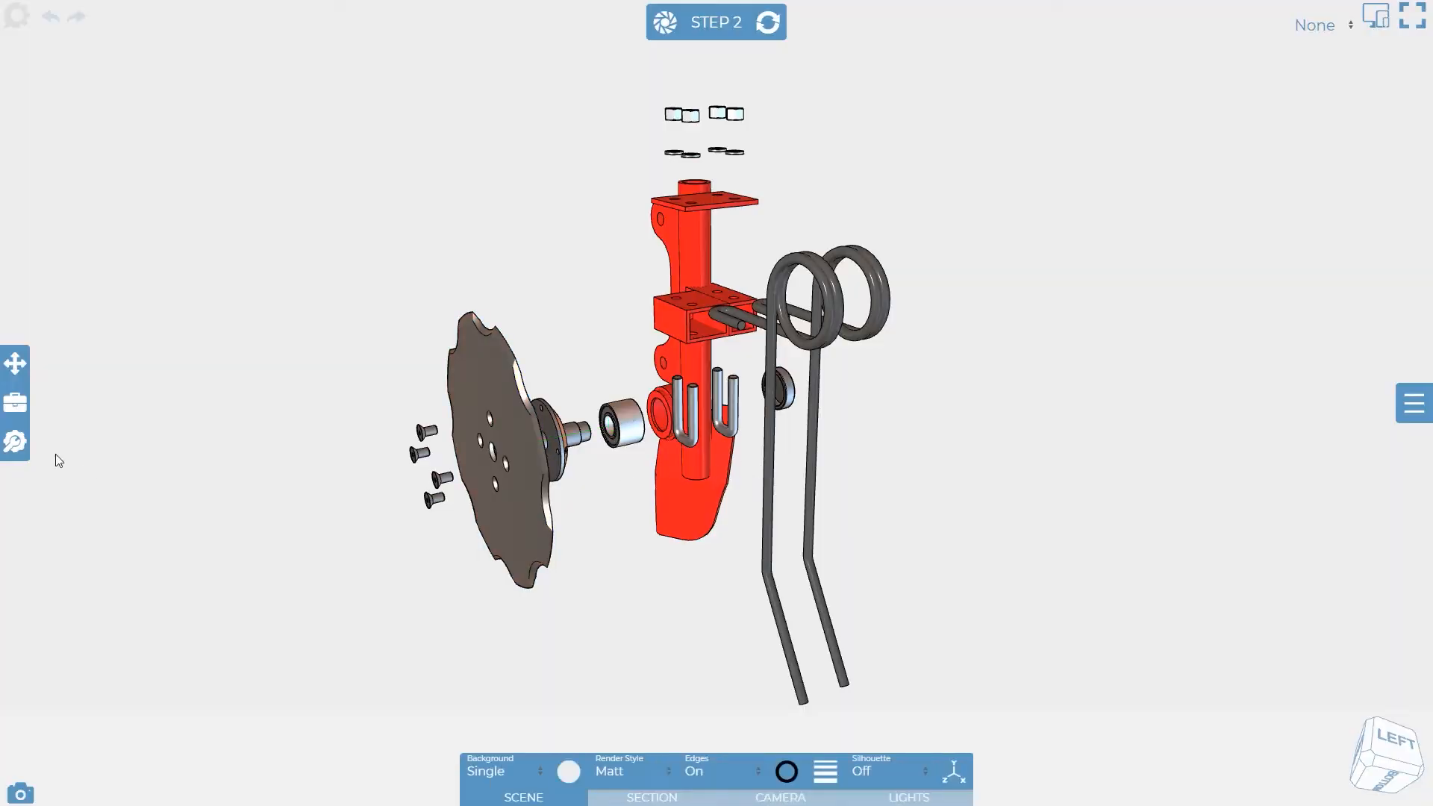
# Step: Start a new meta table and limit its parts to the selected disc, disc flange and adjacent bearing
pyautogui.click(15, 441)
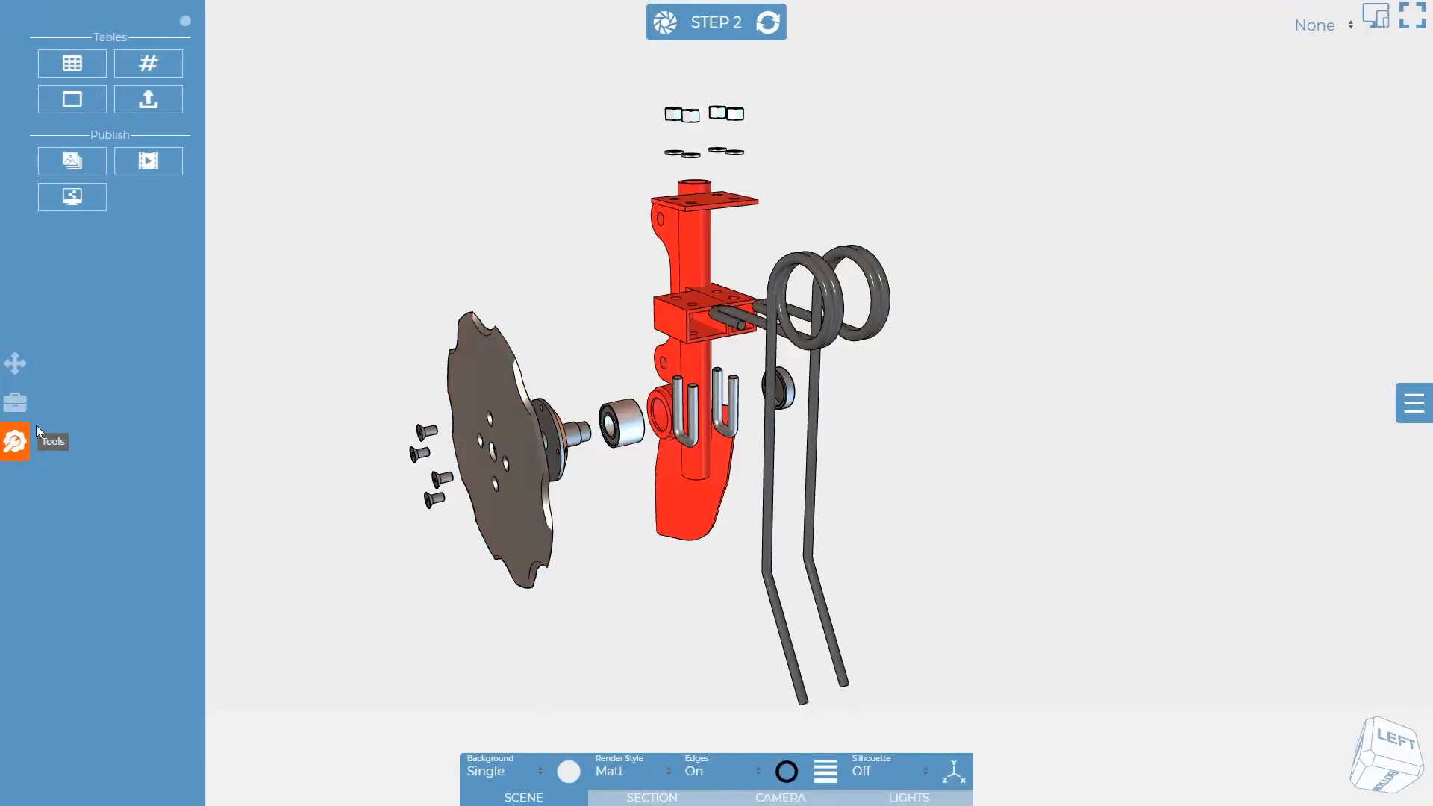
pyautogui.click(90, 72)
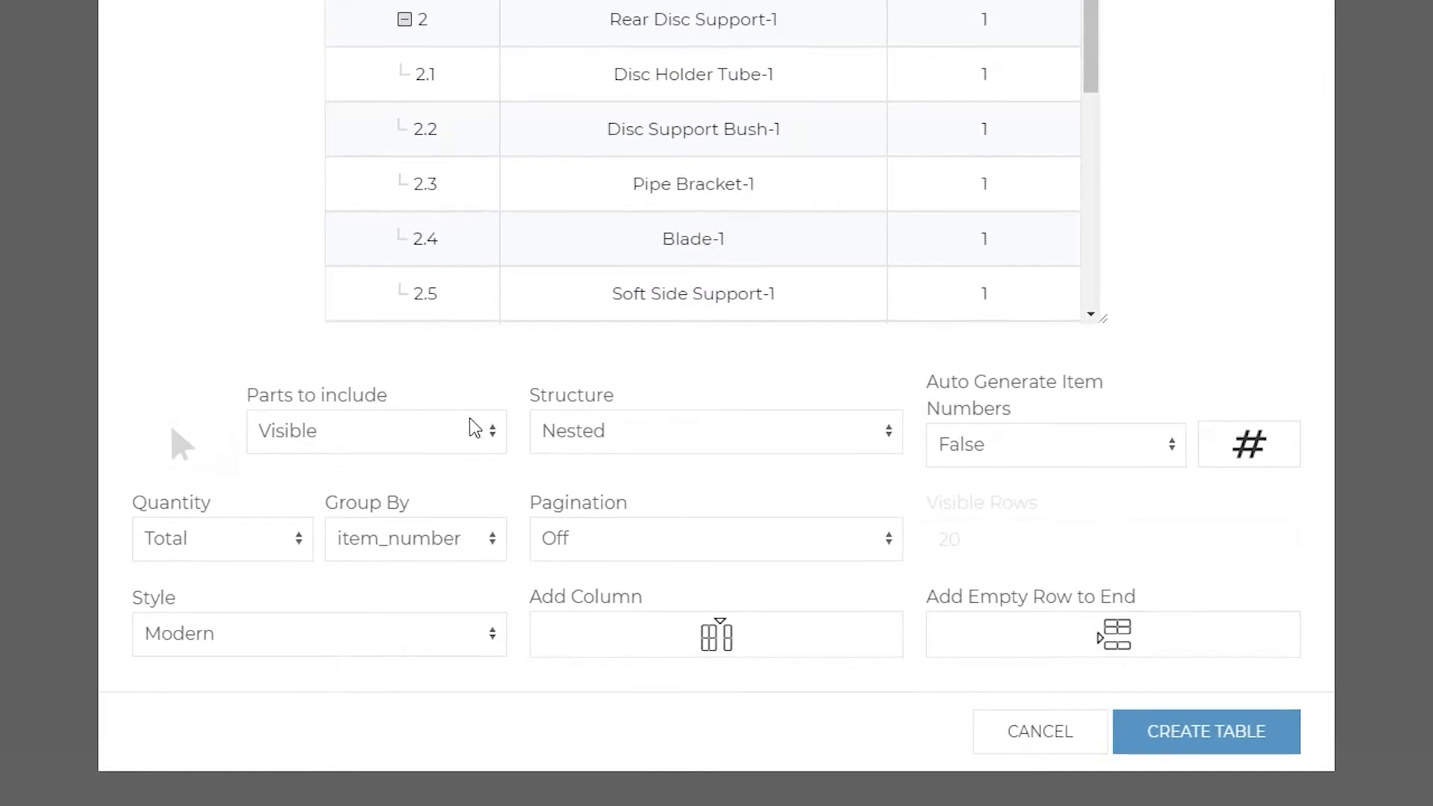
pyautogui.click(473, 429)
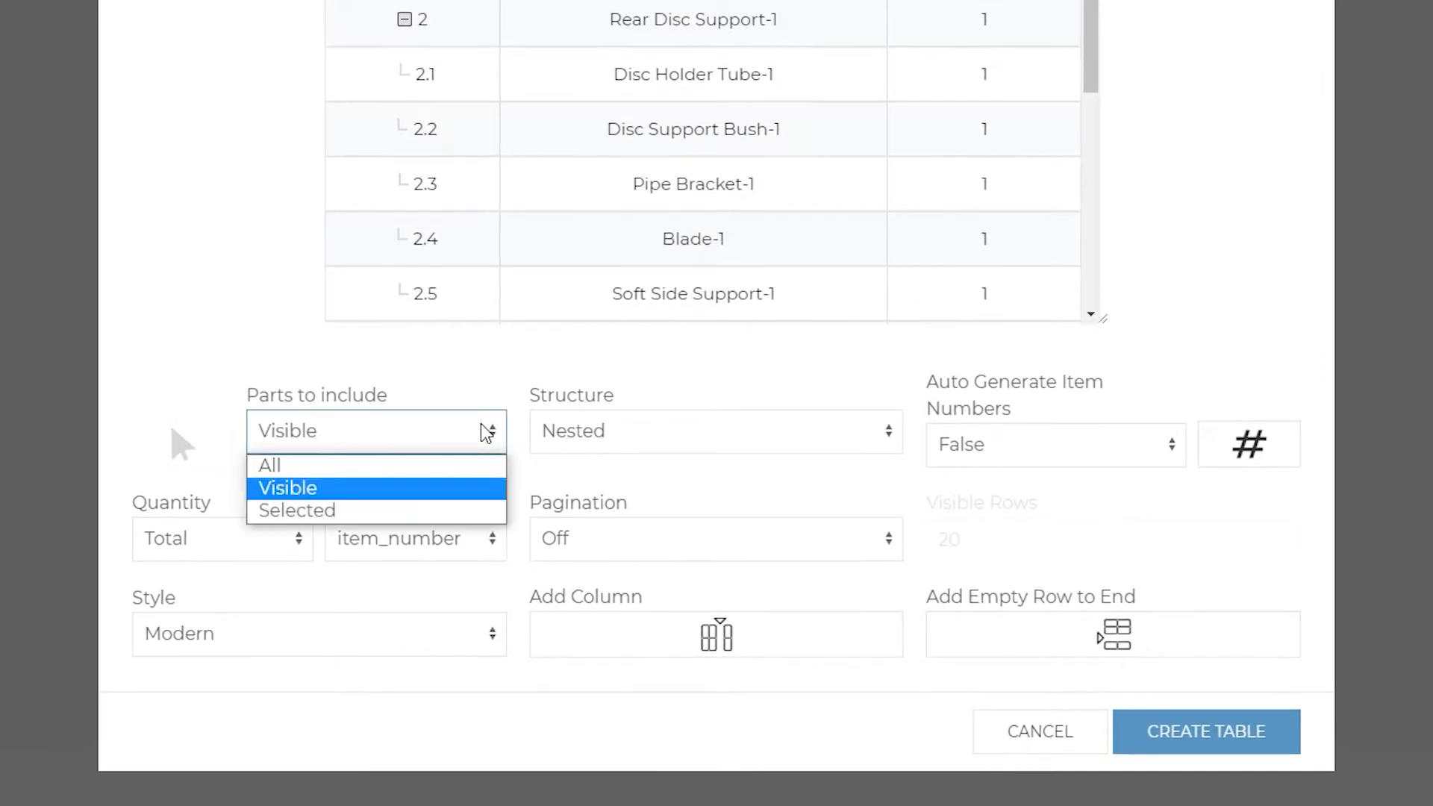
pyautogui.click(483, 517)
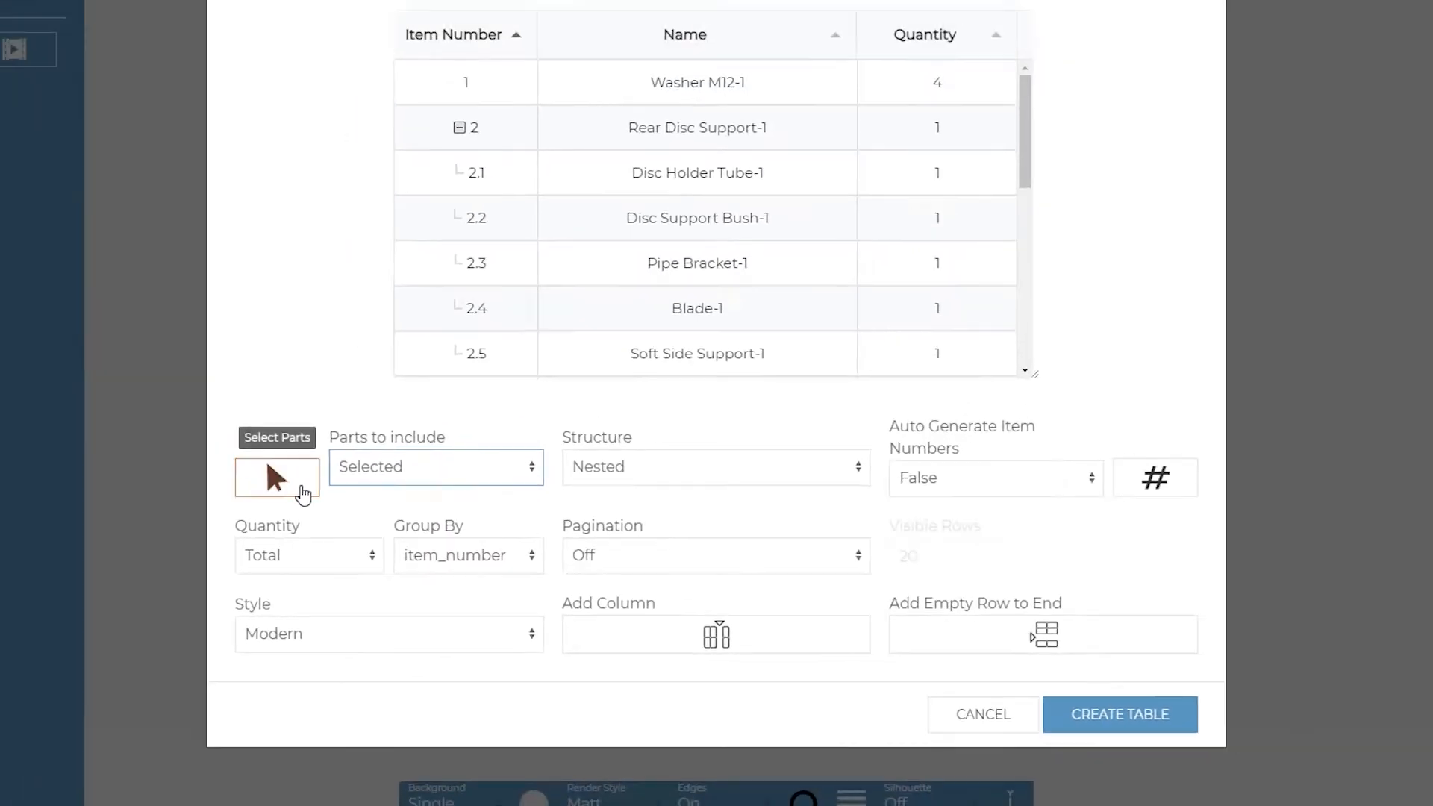
pyautogui.click(195, 455)
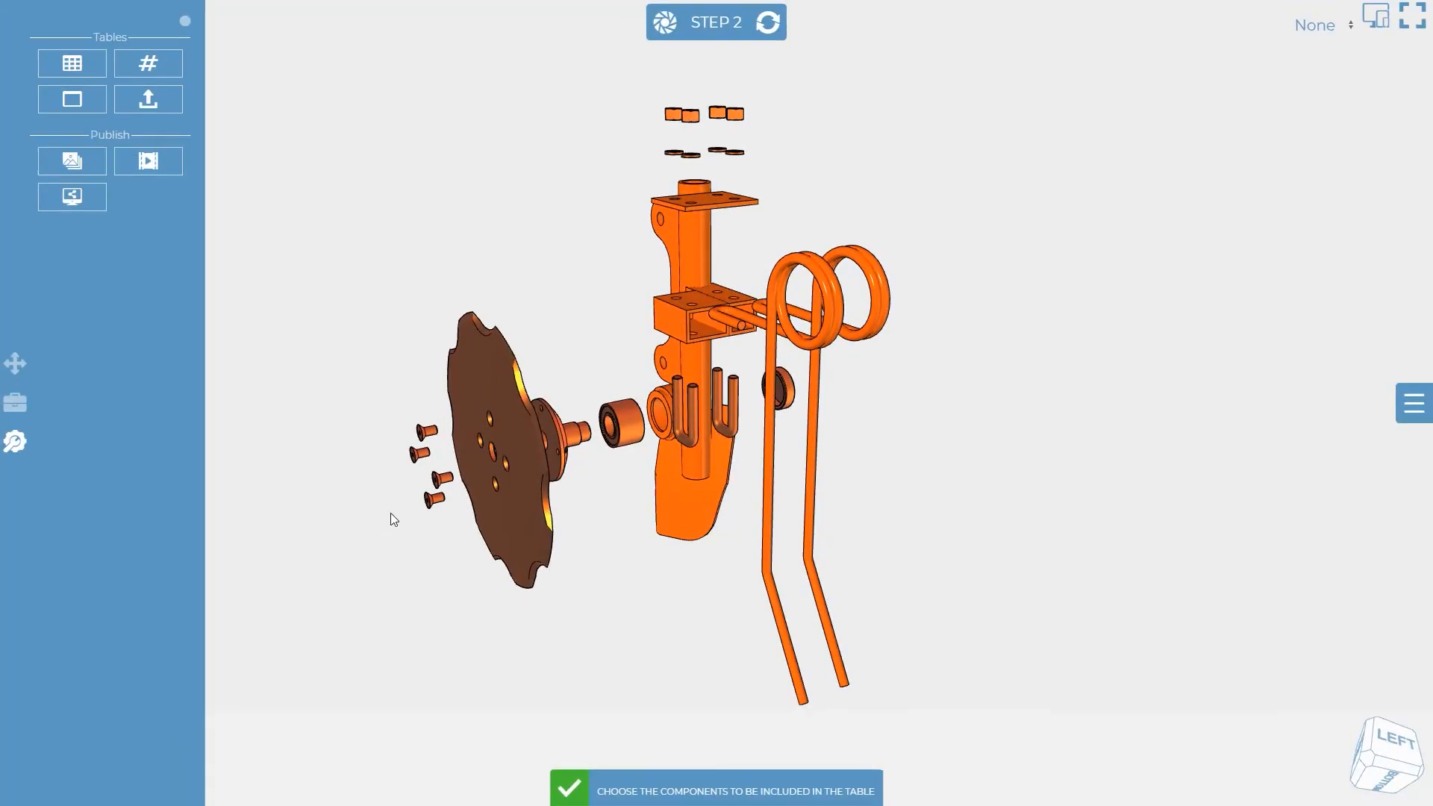
pyautogui.click(517, 452)
pyautogui.keyDown('ctrl'); pyautogui.click(549, 413); pyautogui.keyUp('ctrl')
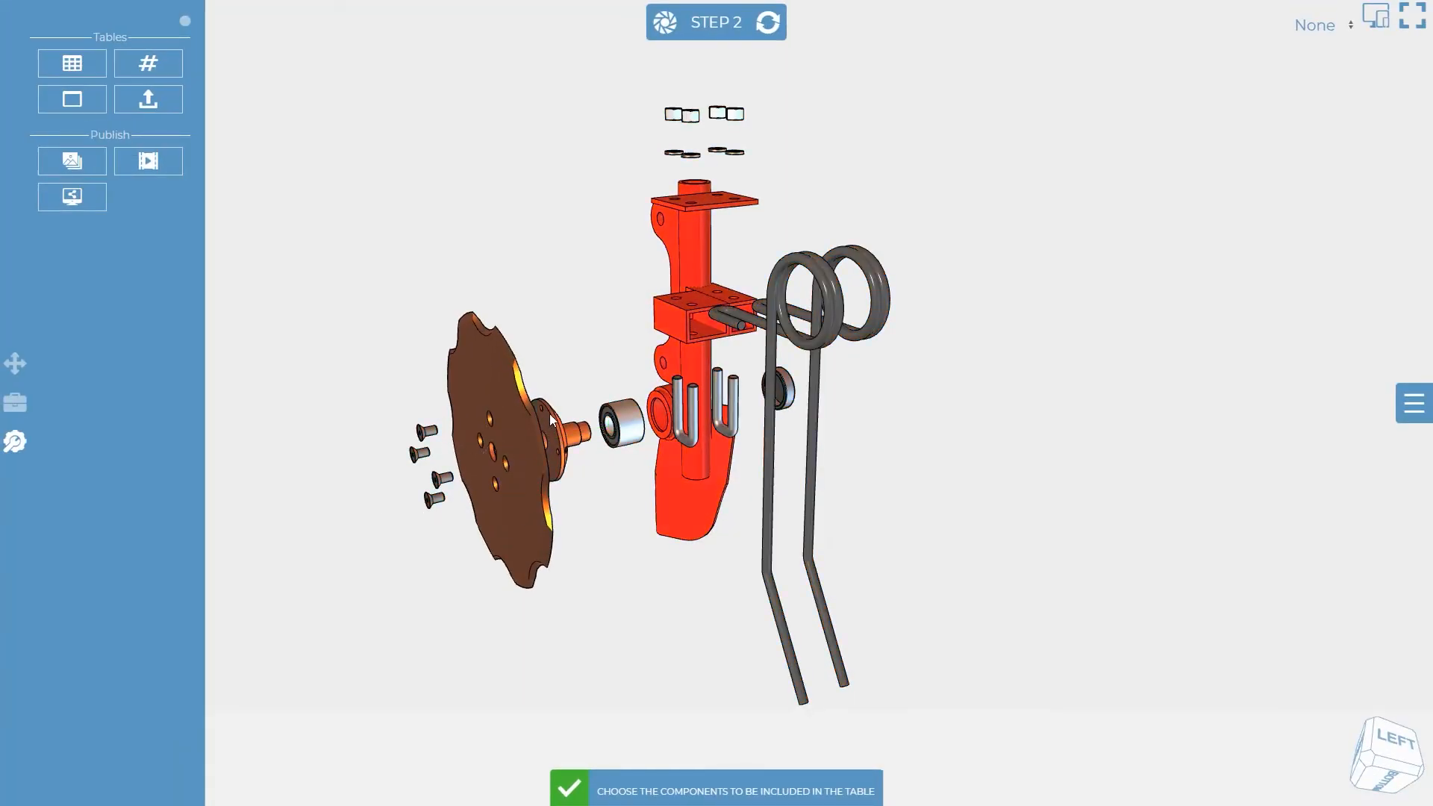
pyautogui.keyDown('ctrl'); pyautogui.click(617, 423); pyautogui.keyUp('ctrl')
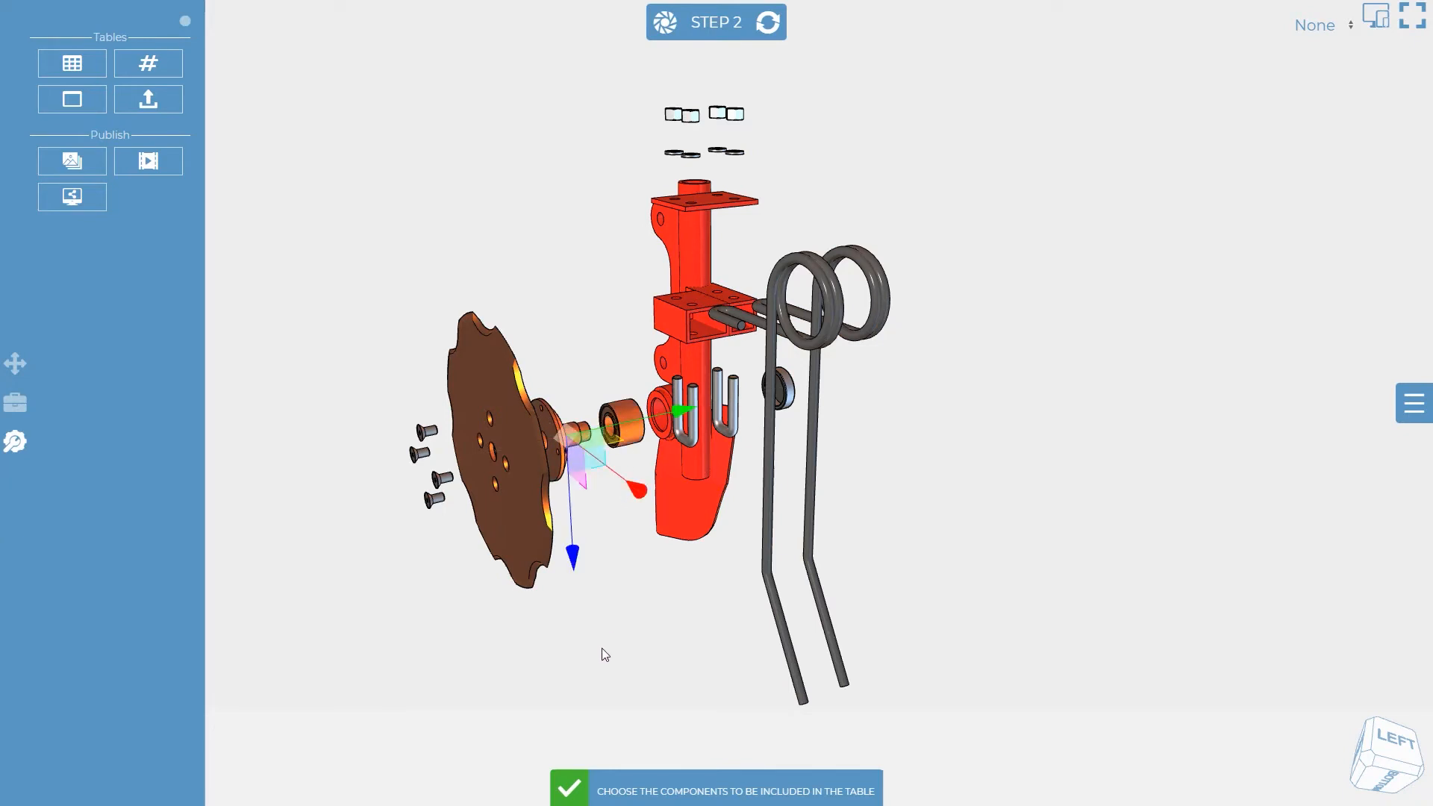
pyautogui.click(576, 780)
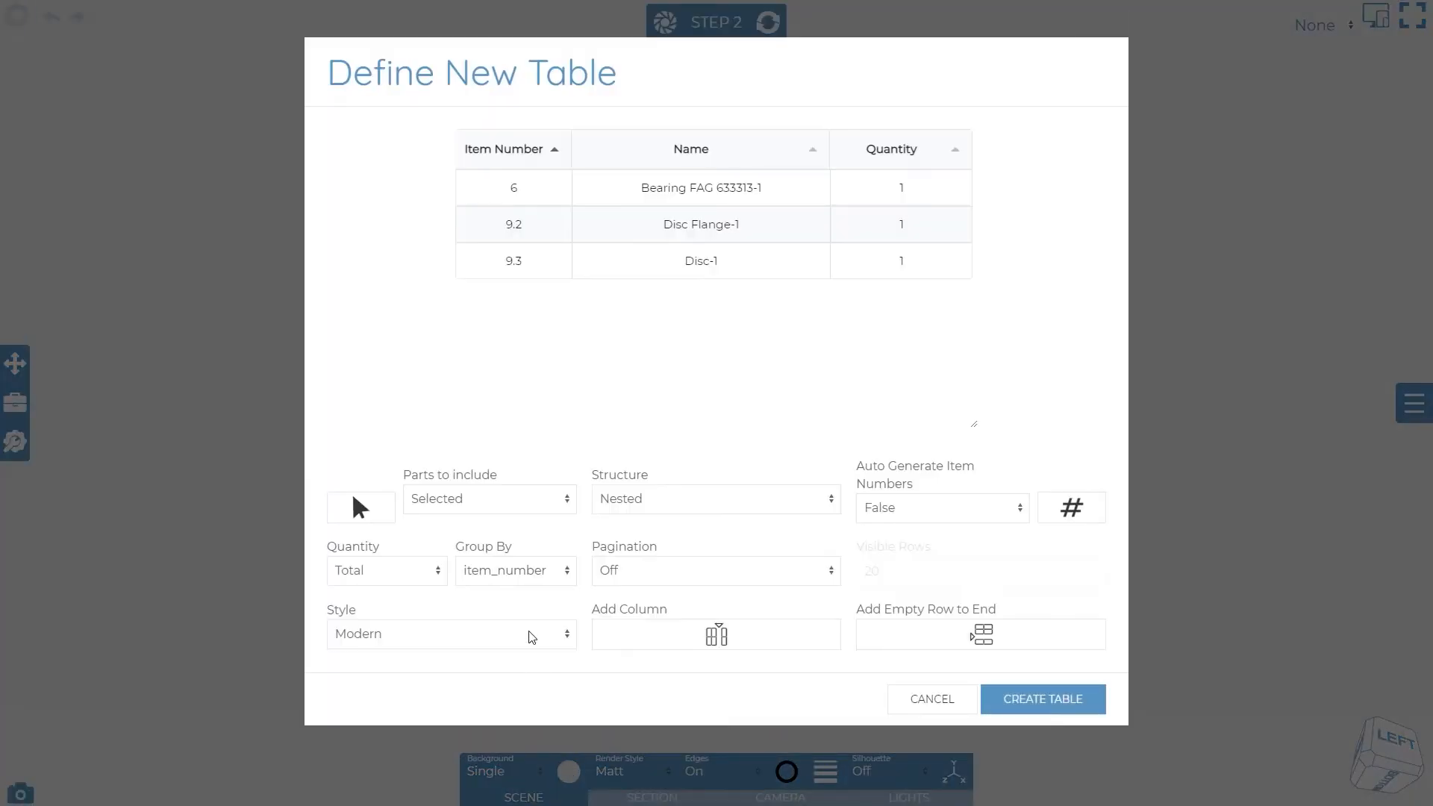
# Step: Set the table's parts to include to Visible and auto generate item numbers to True
pyautogui.click(520, 507)
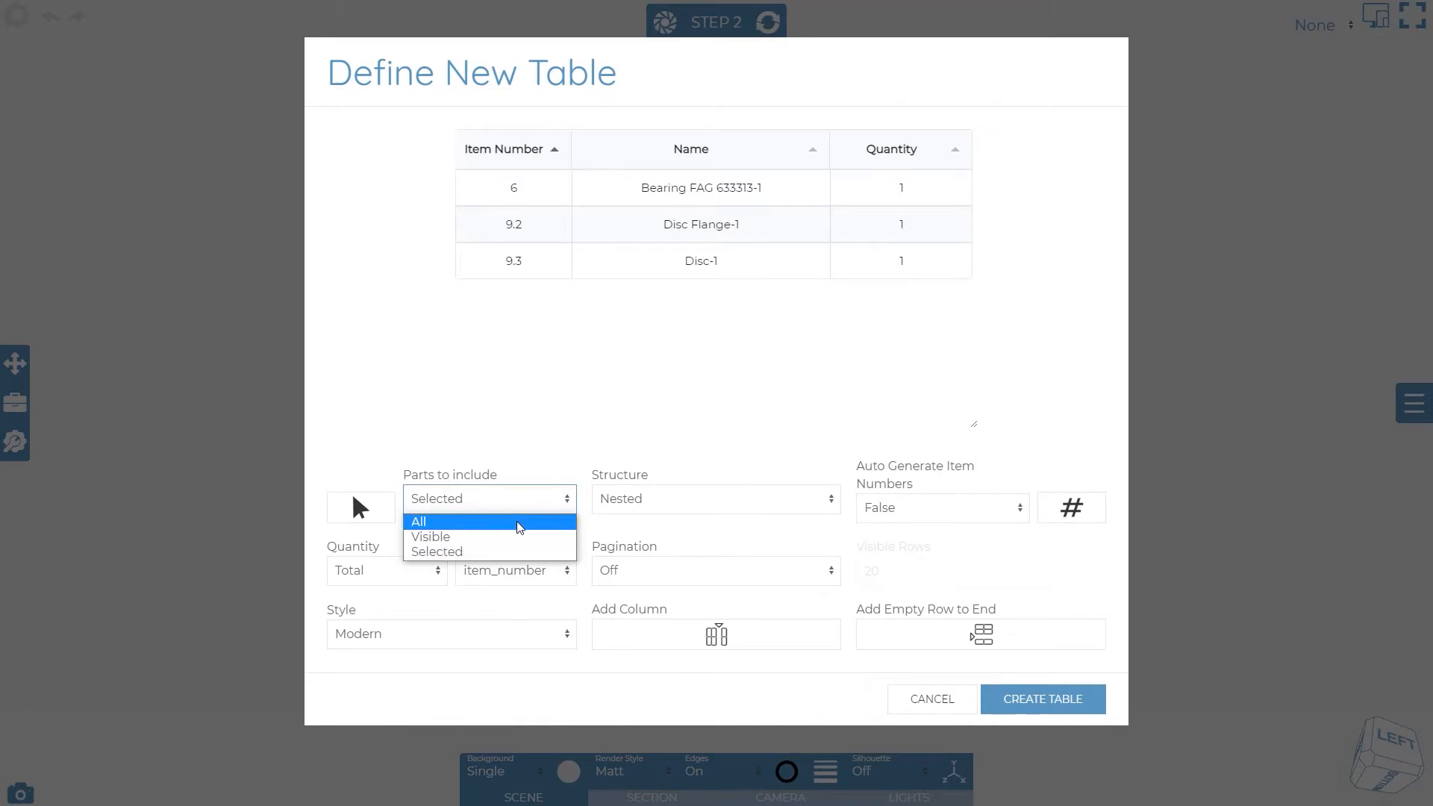
pyautogui.click(520, 538)
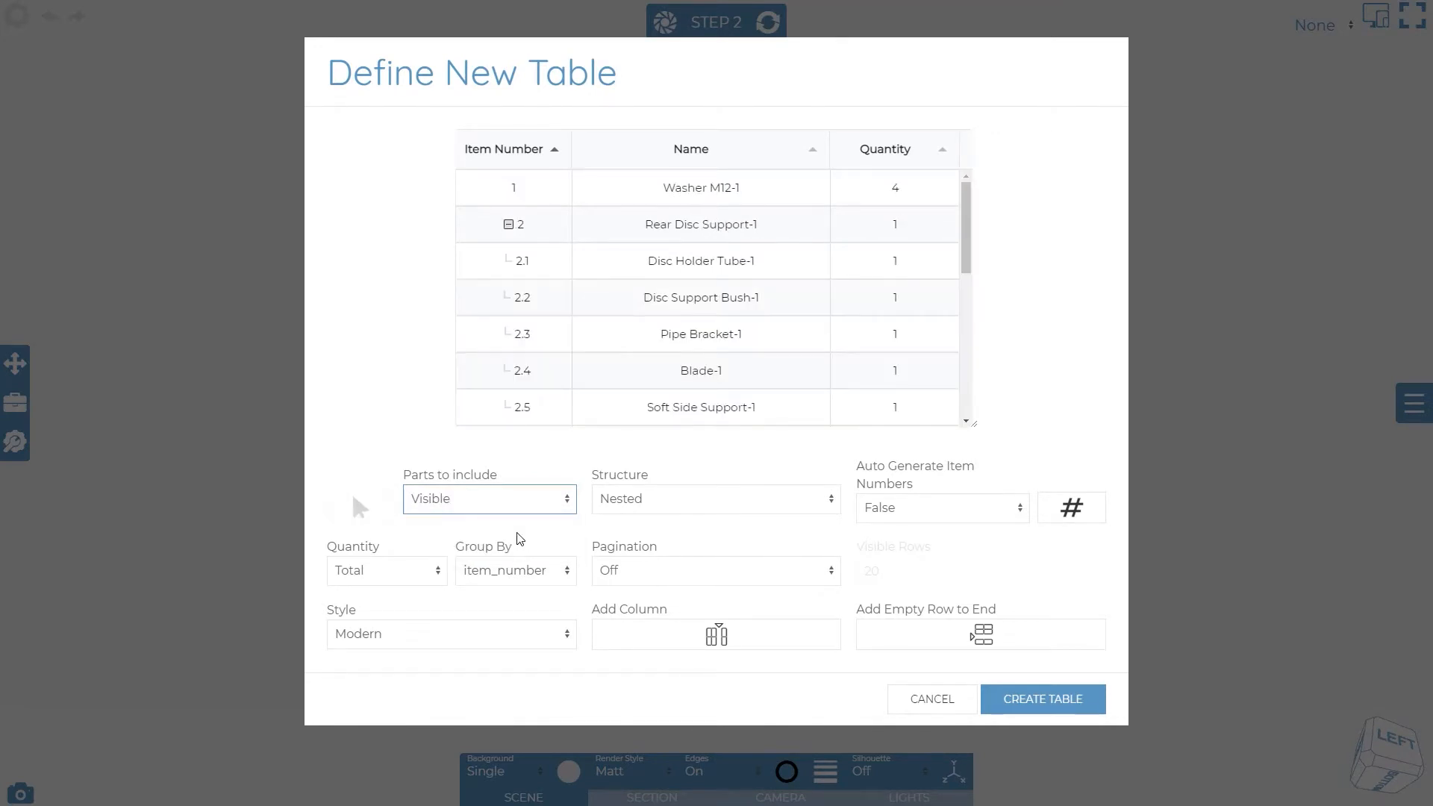
pyautogui.click(993, 517)
pyautogui.click(985, 544)
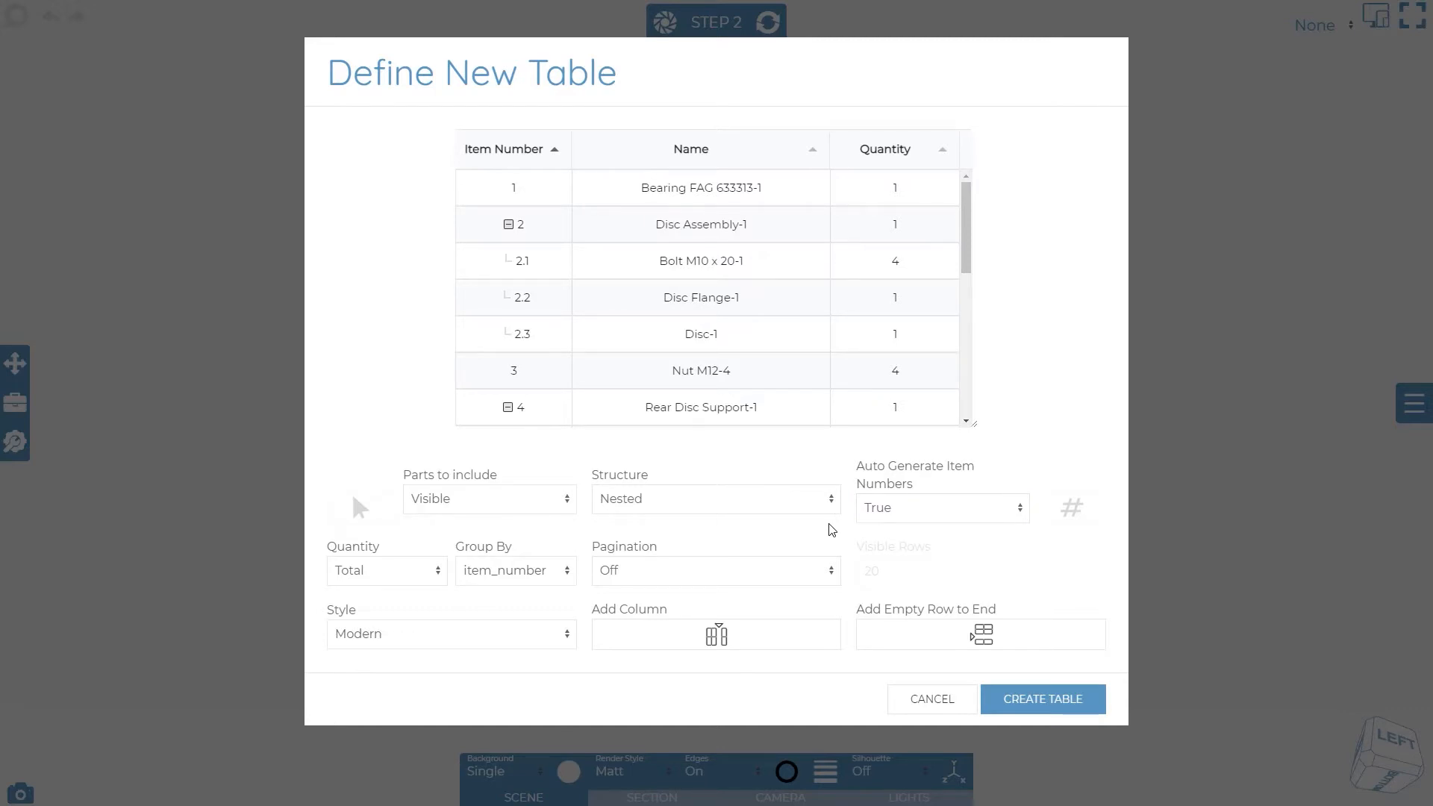
# Step: Try the Flat, Parts Only and Top Level table structures, return to Nested, and discard the table definition
pyautogui.click(830, 503)
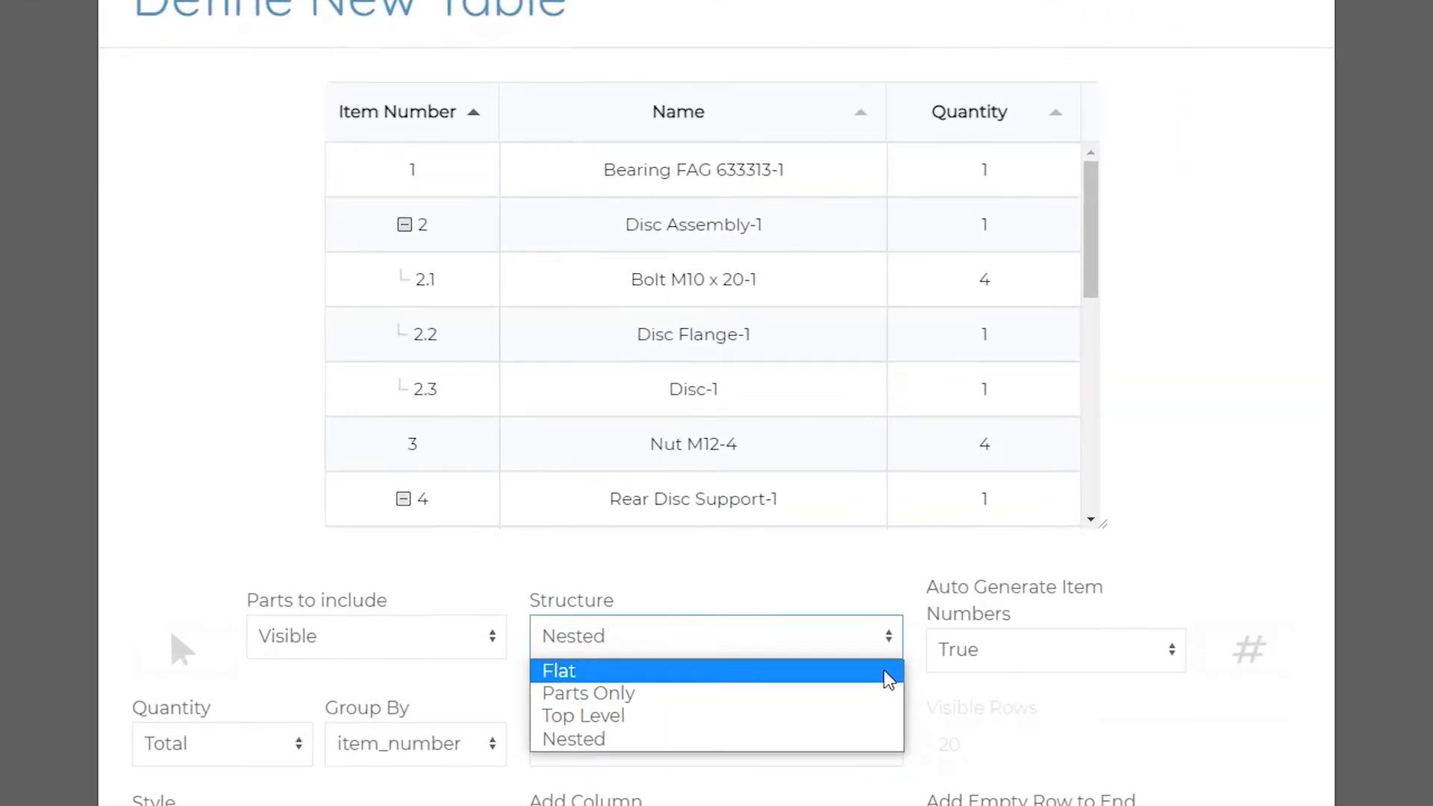
pyautogui.click(888, 671)
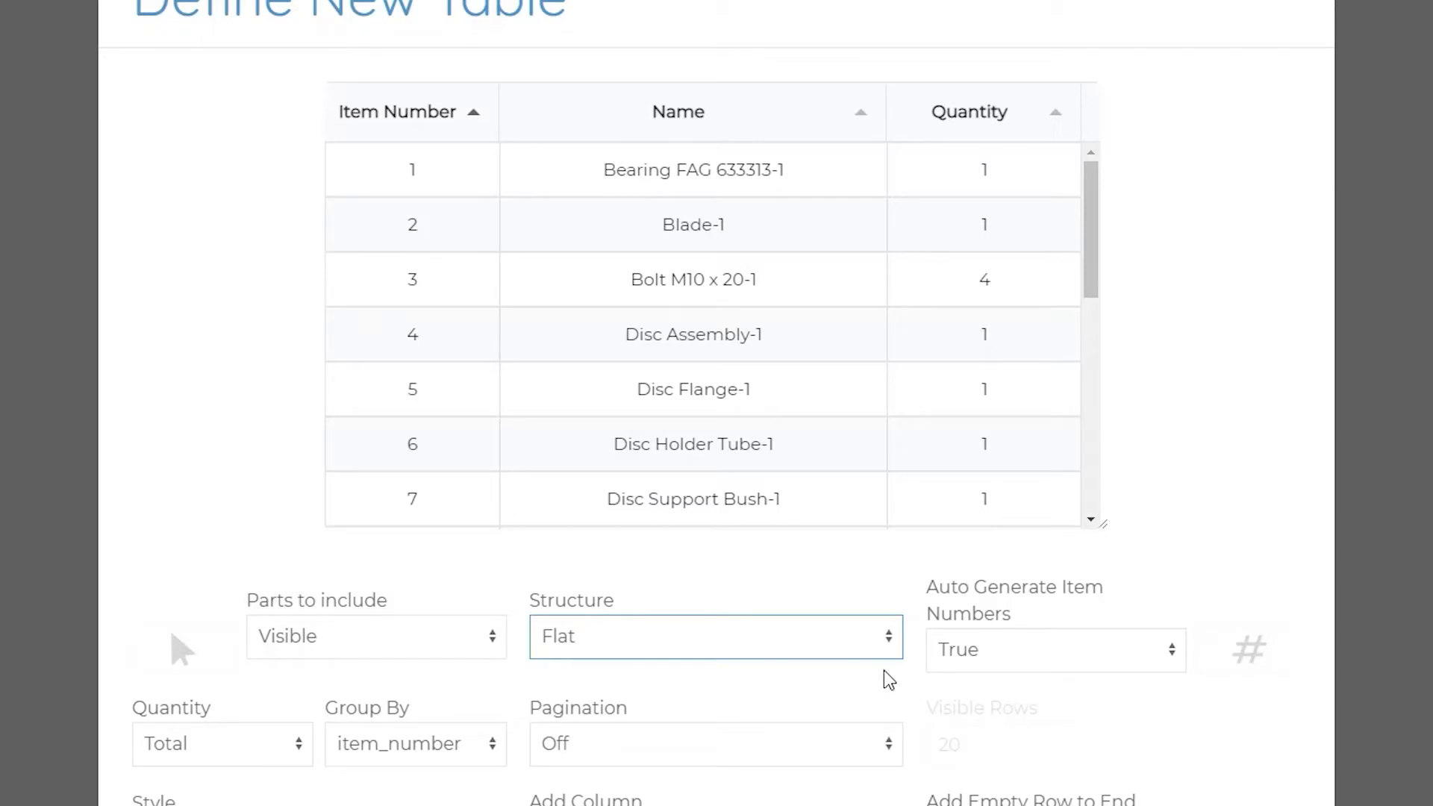
pyautogui.click(818, 639)
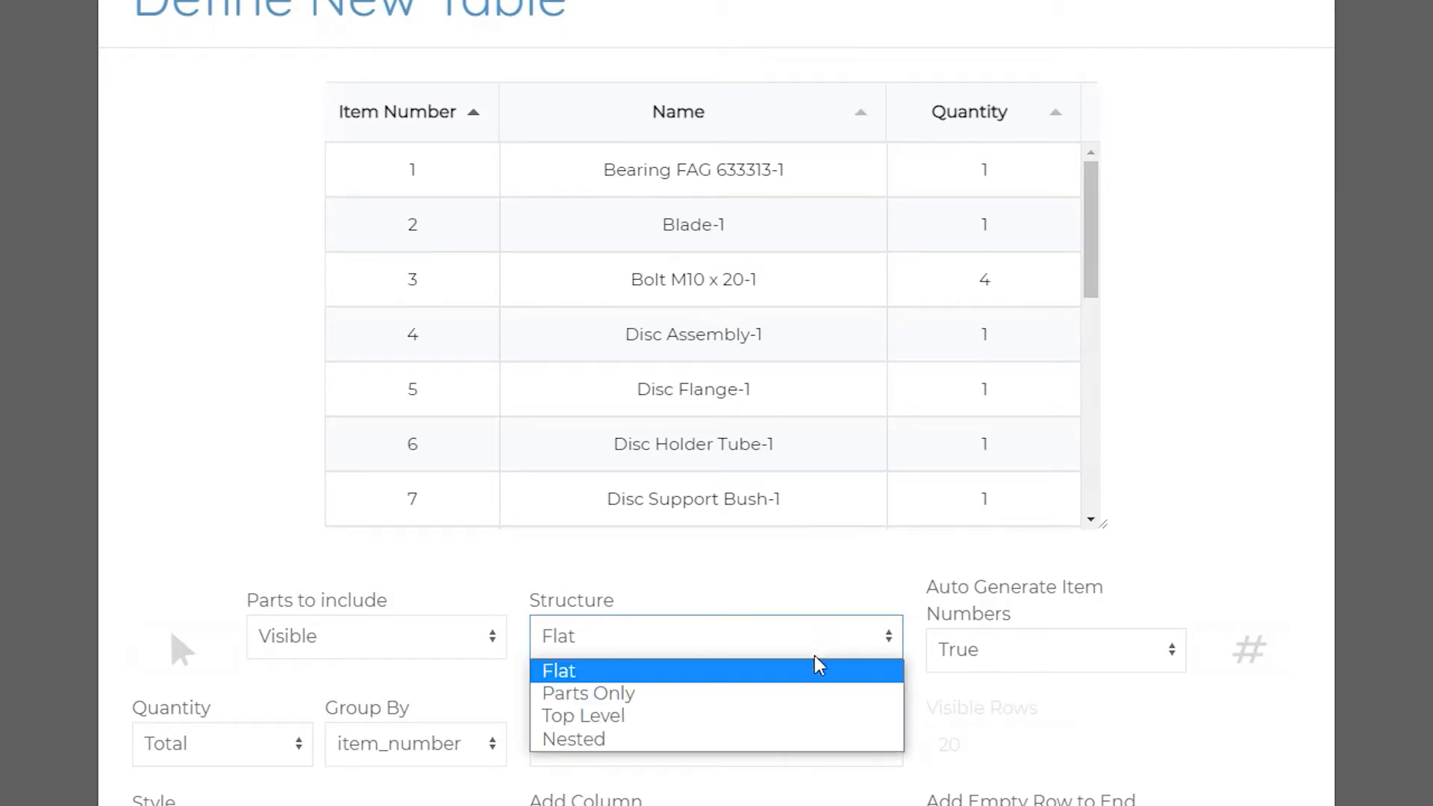
pyautogui.click(820, 696)
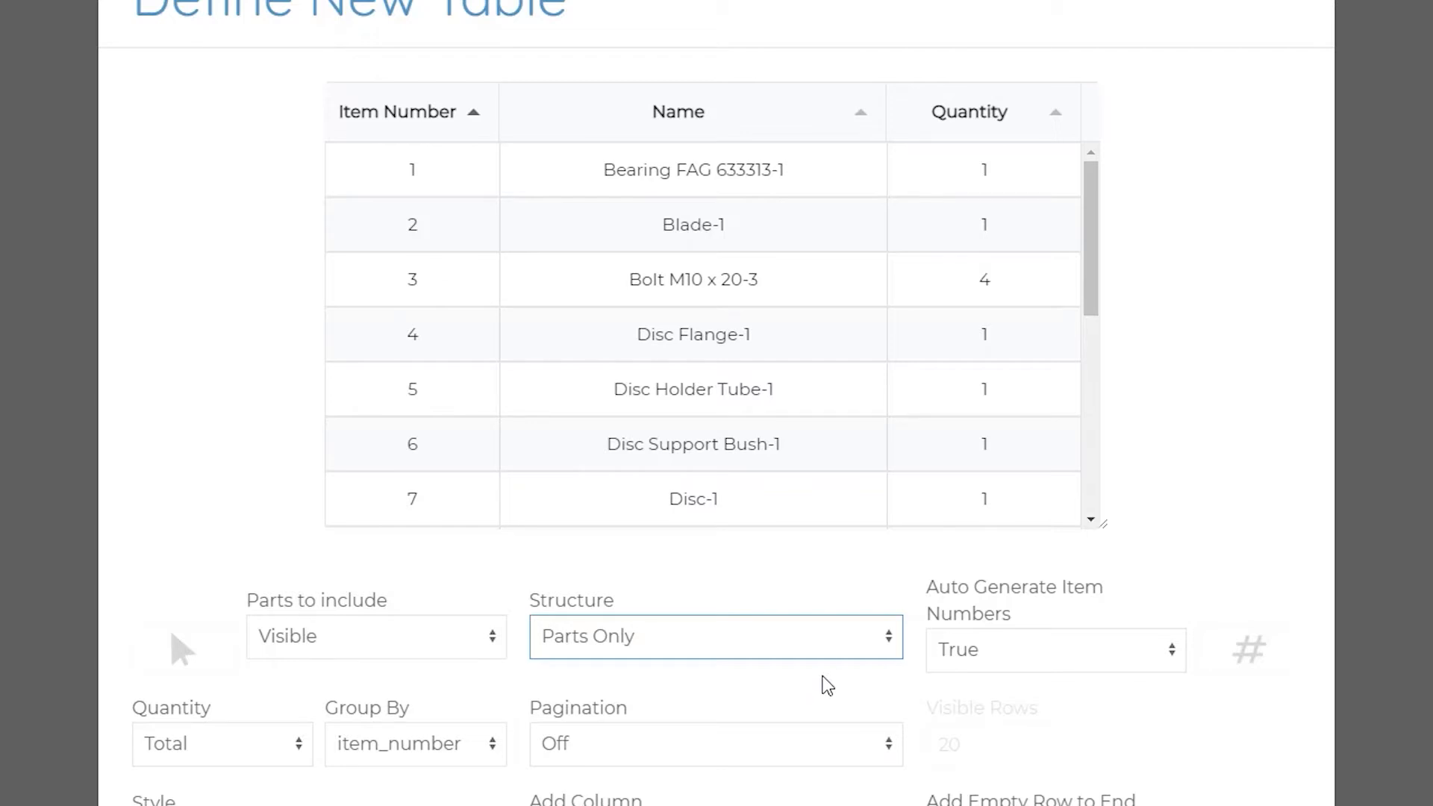
pyautogui.click(824, 647)
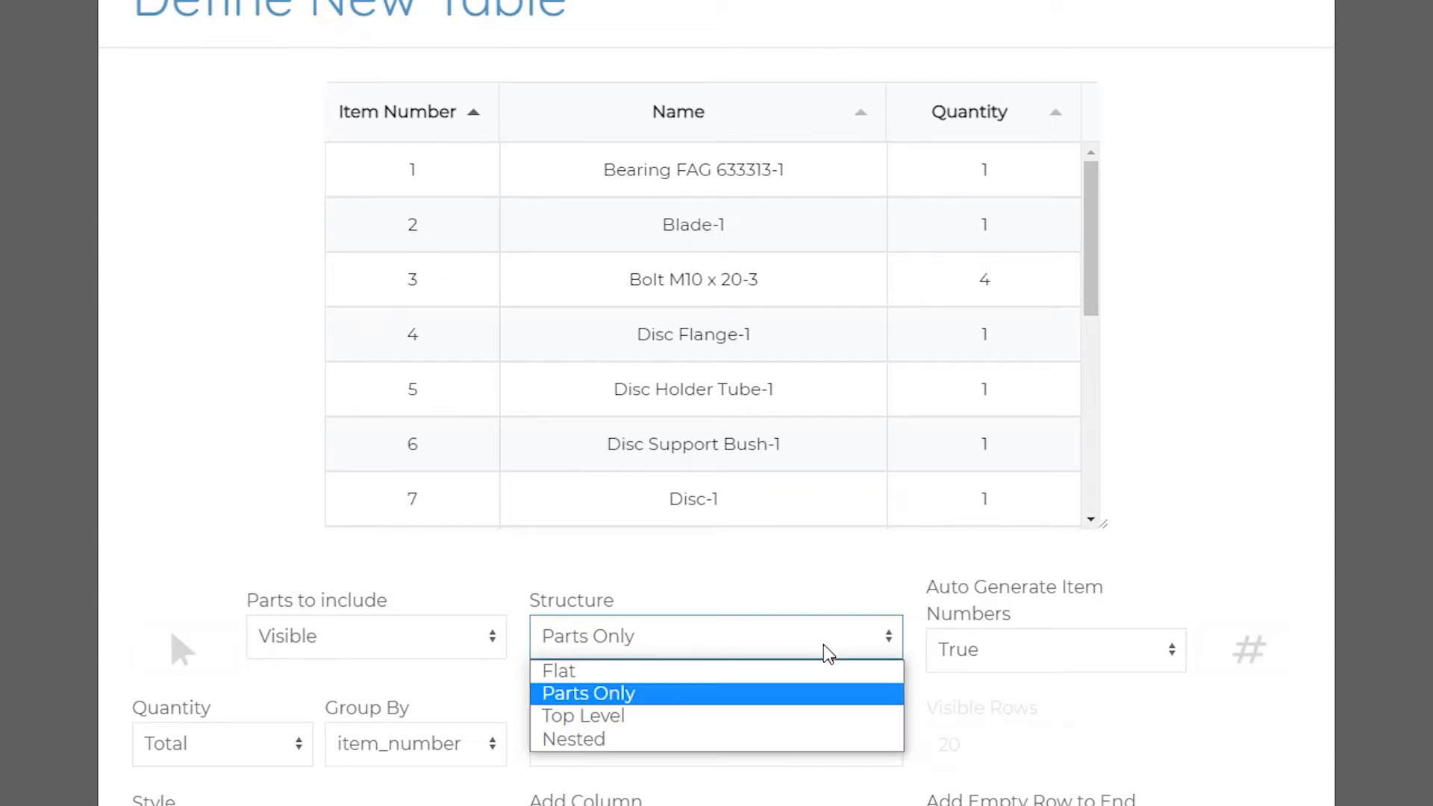
pyautogui.click(820, 717)
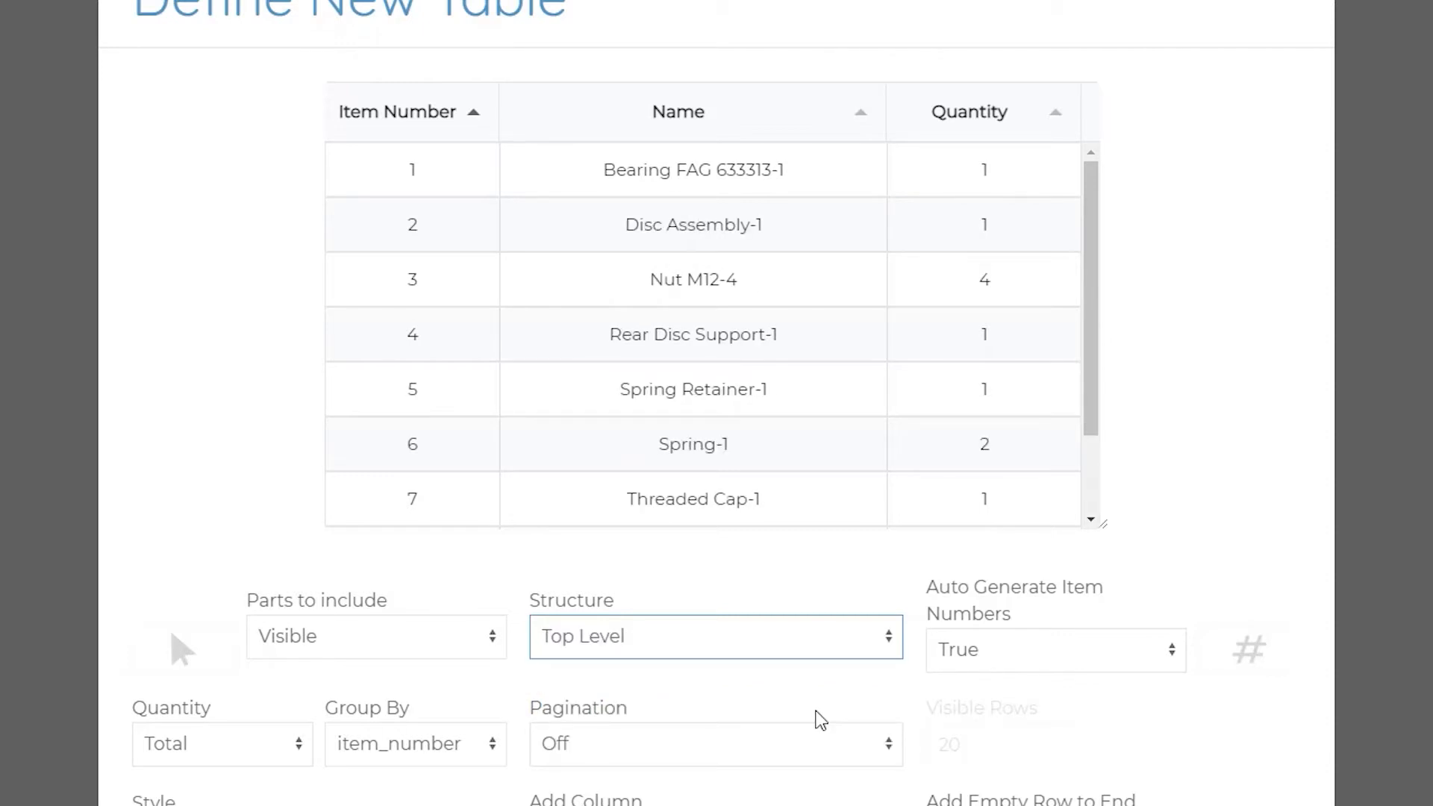
pyautogui.click(823, 653)
pyautogui.click(825, 740)
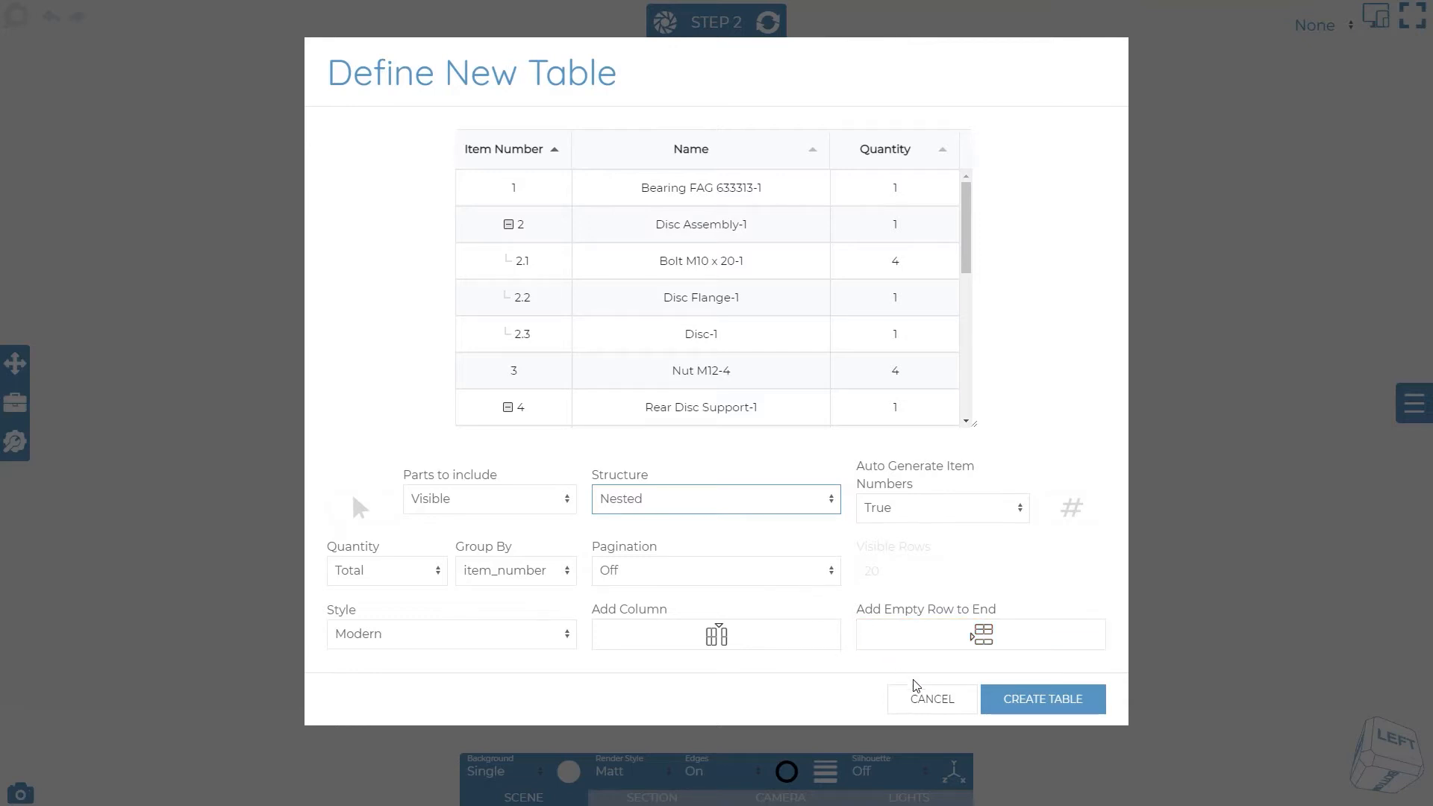
pyautogui.click(926, 699)
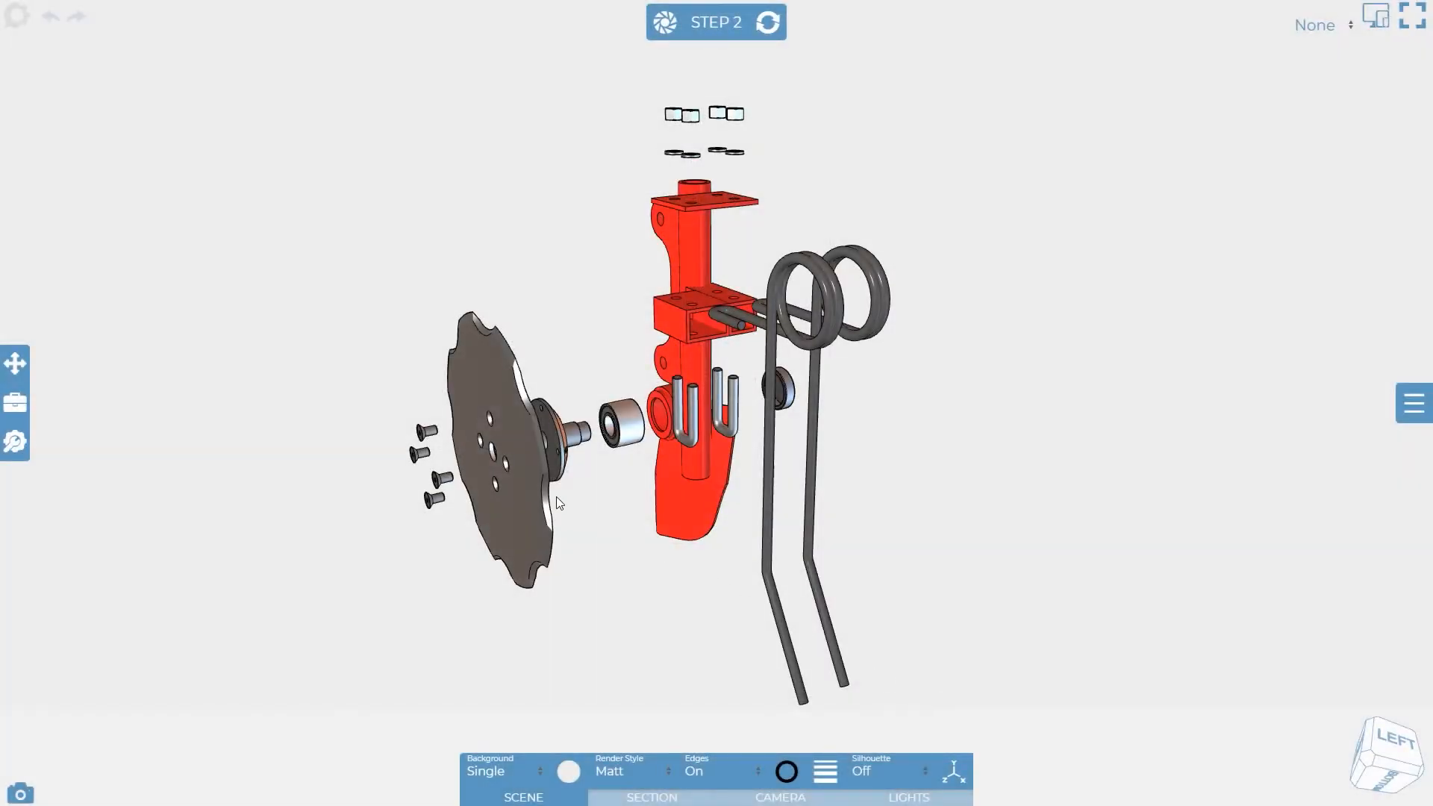
# Step: Check the disc's item number in its meta properties again, and deselect the disc
pyautogui.click(532, 484)
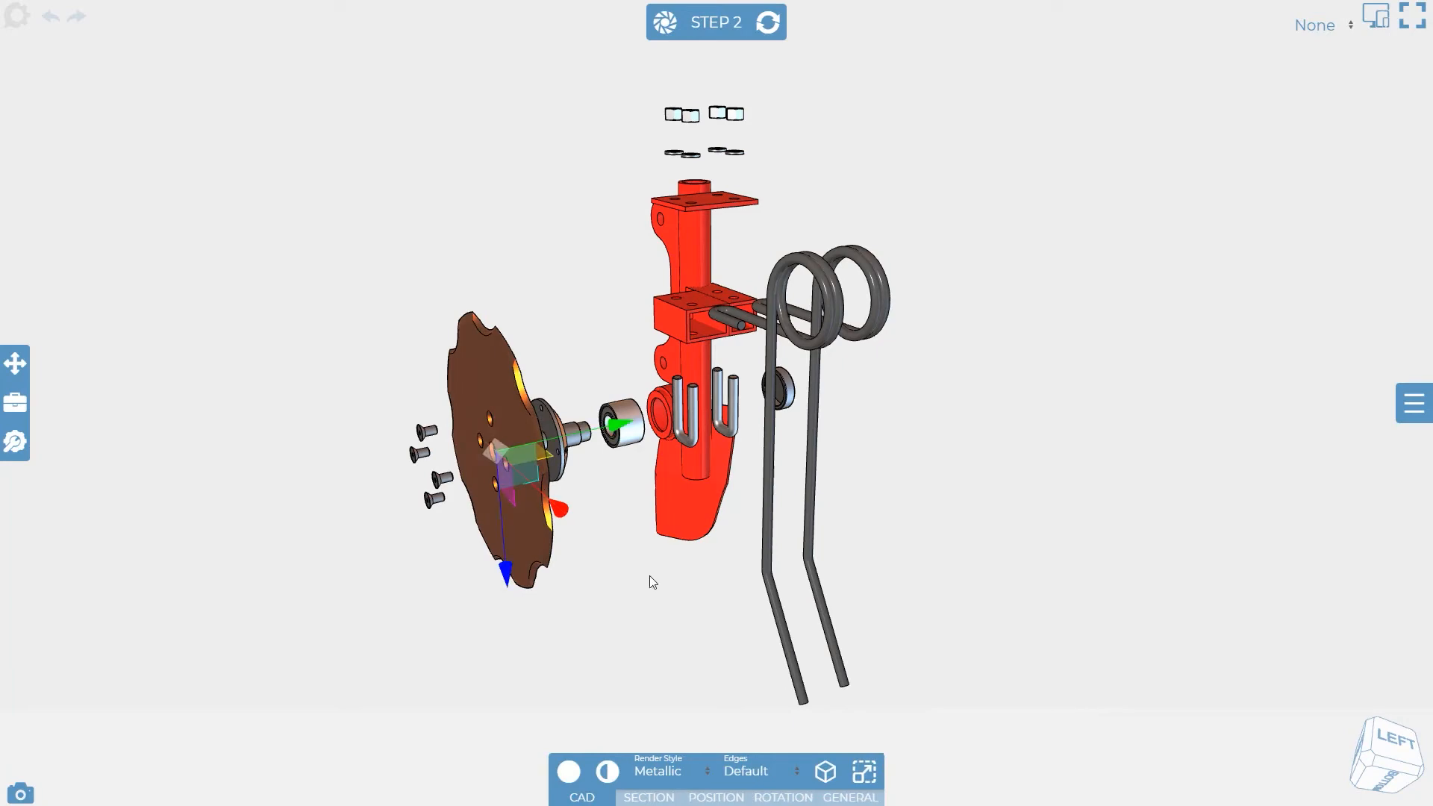
pyautogui.click(851, 797)
pyautogui.click(793, 773)
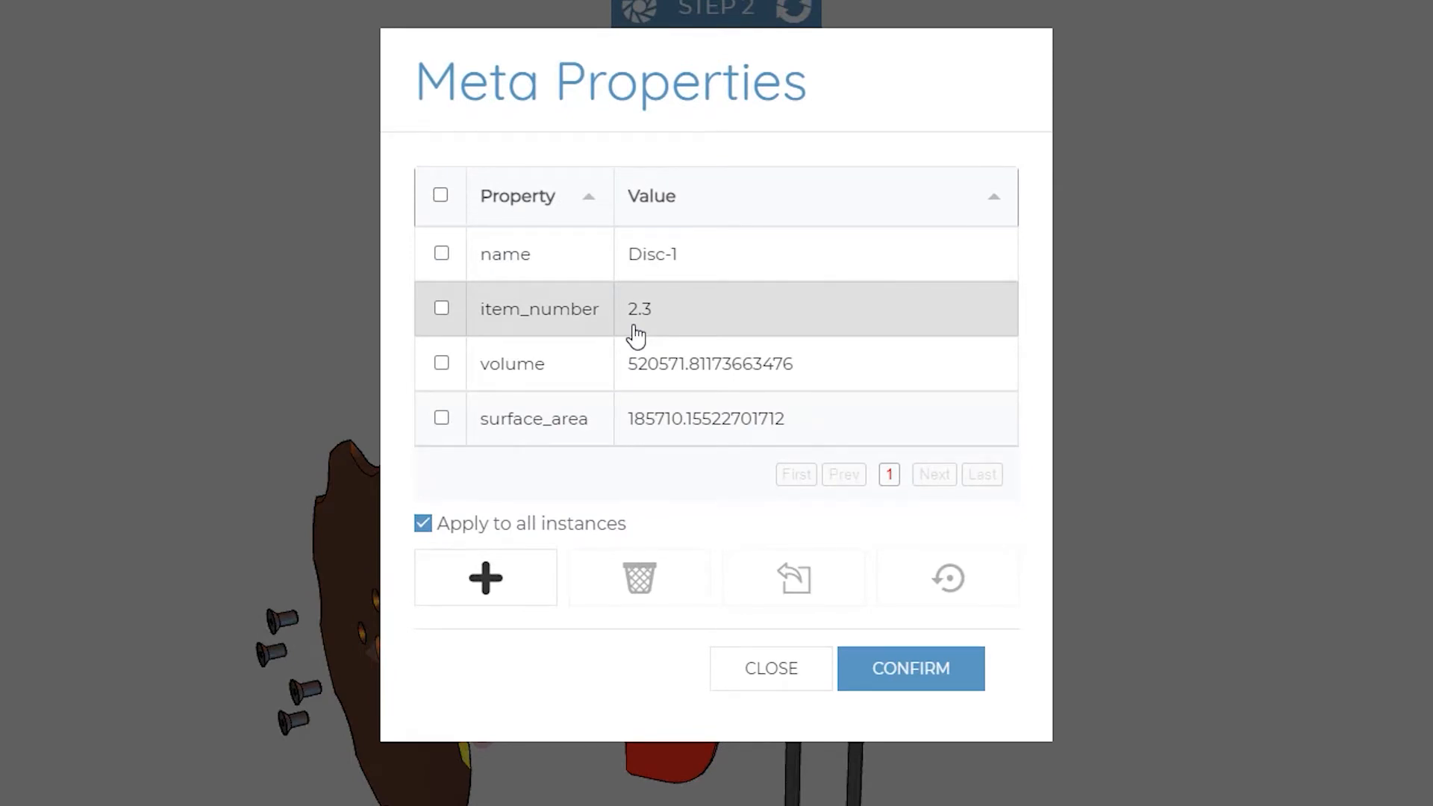
pyautogui.click(771, 668)
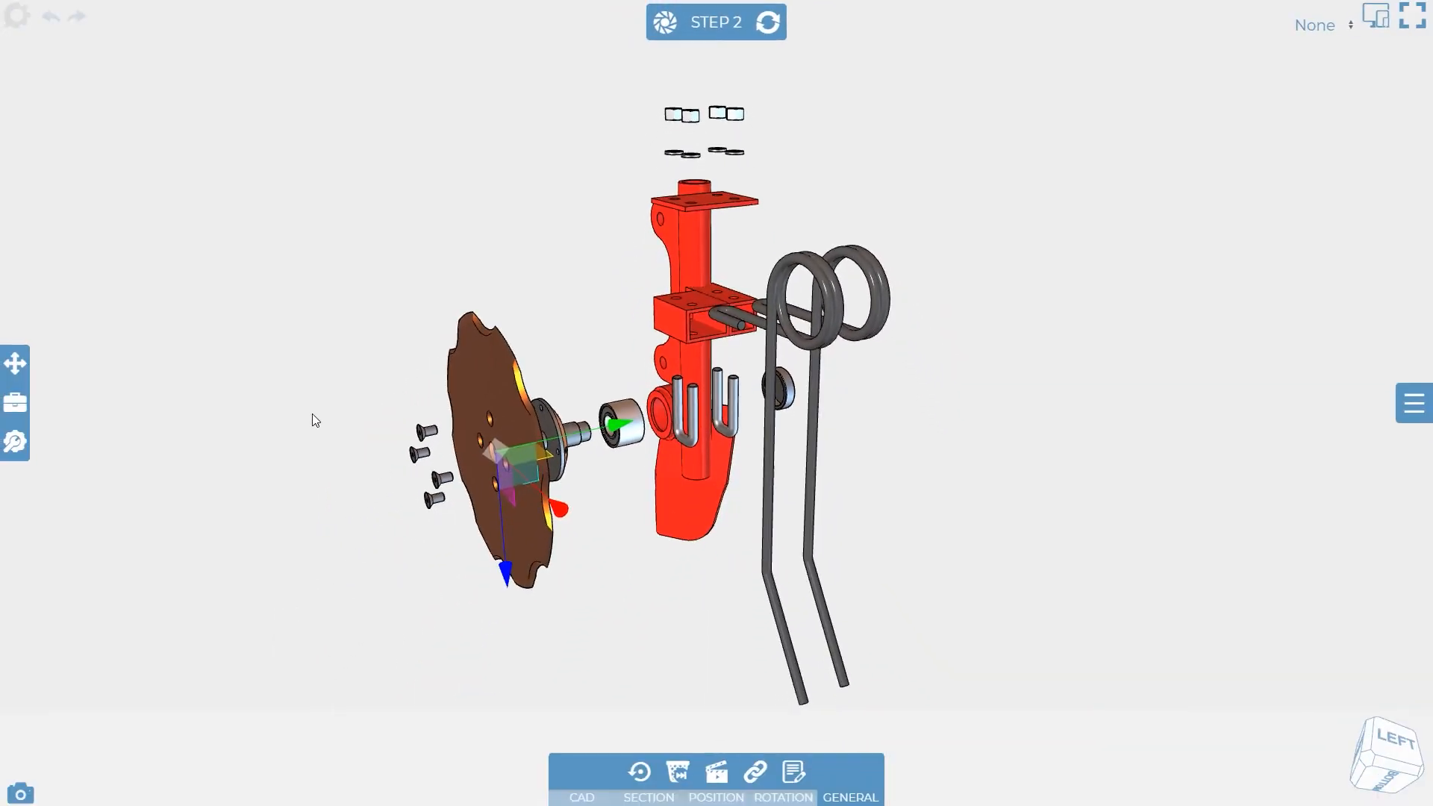
pyautogui.click(312, 413)
# Step: Start defining a new meta table for the exploded disc assembly
pyautogui.click(14, 441)
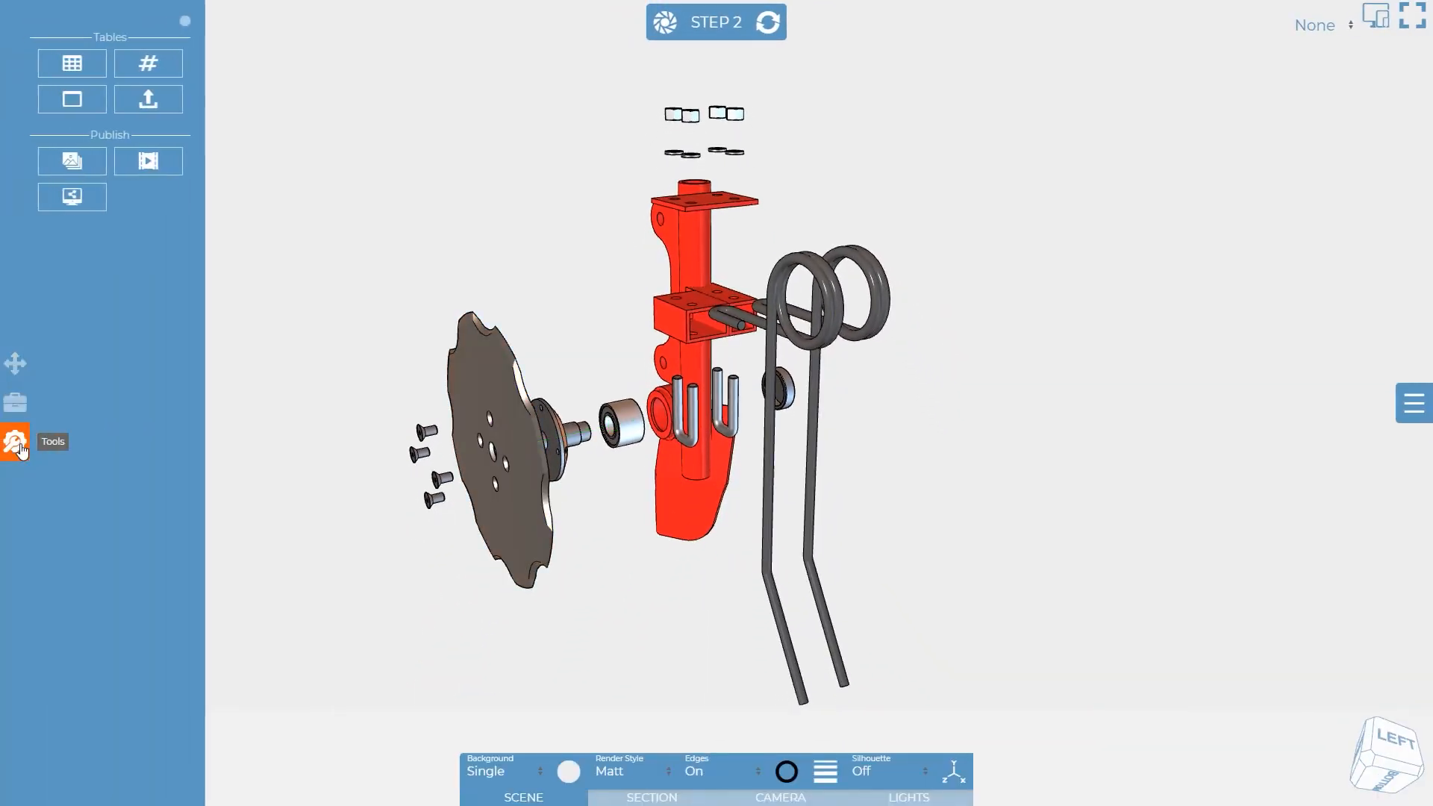
pyautogui.click(89, 68)
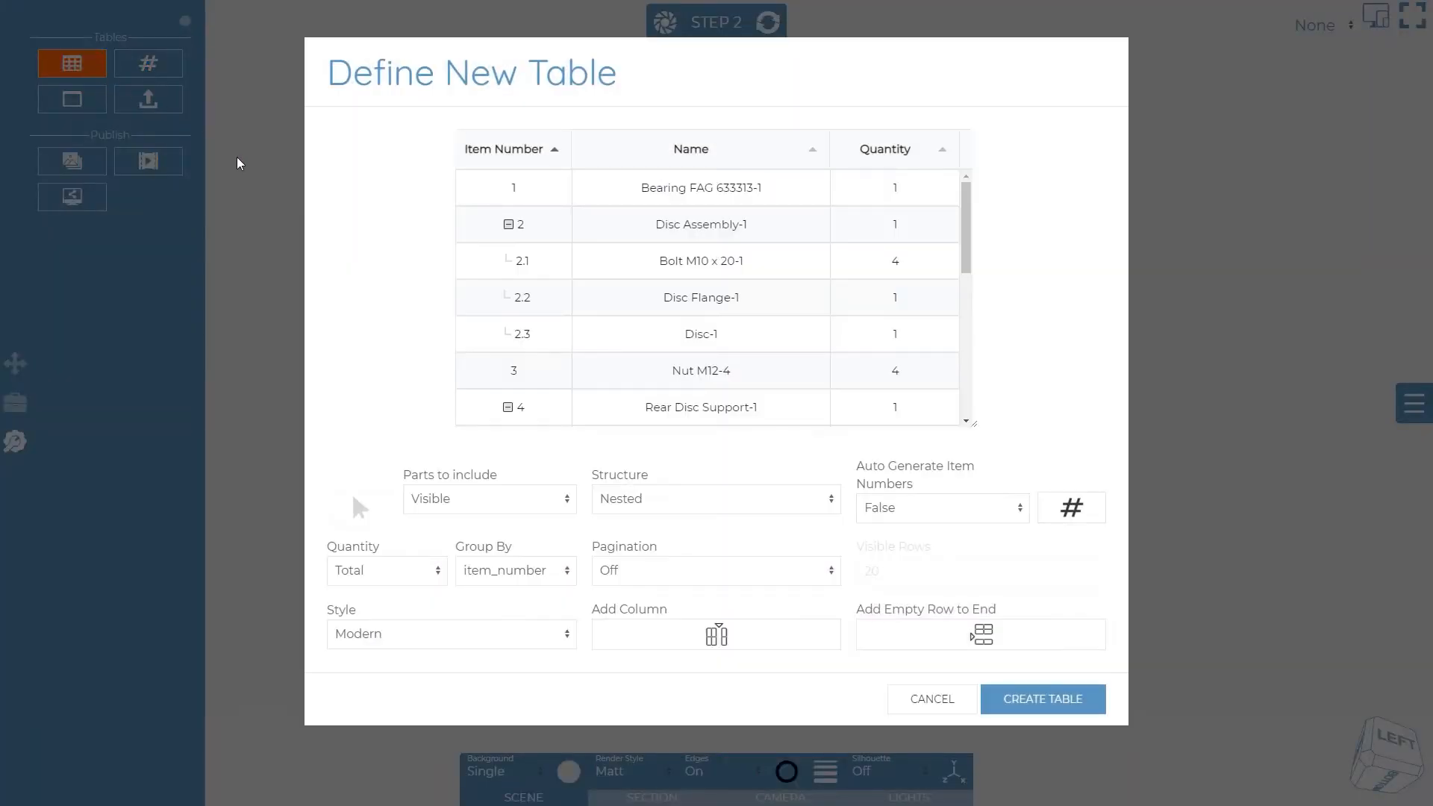
# Step: Try the Alphabetical part scheme in the table's item number settings and discard the change
pyautogui.click(1071, 508)
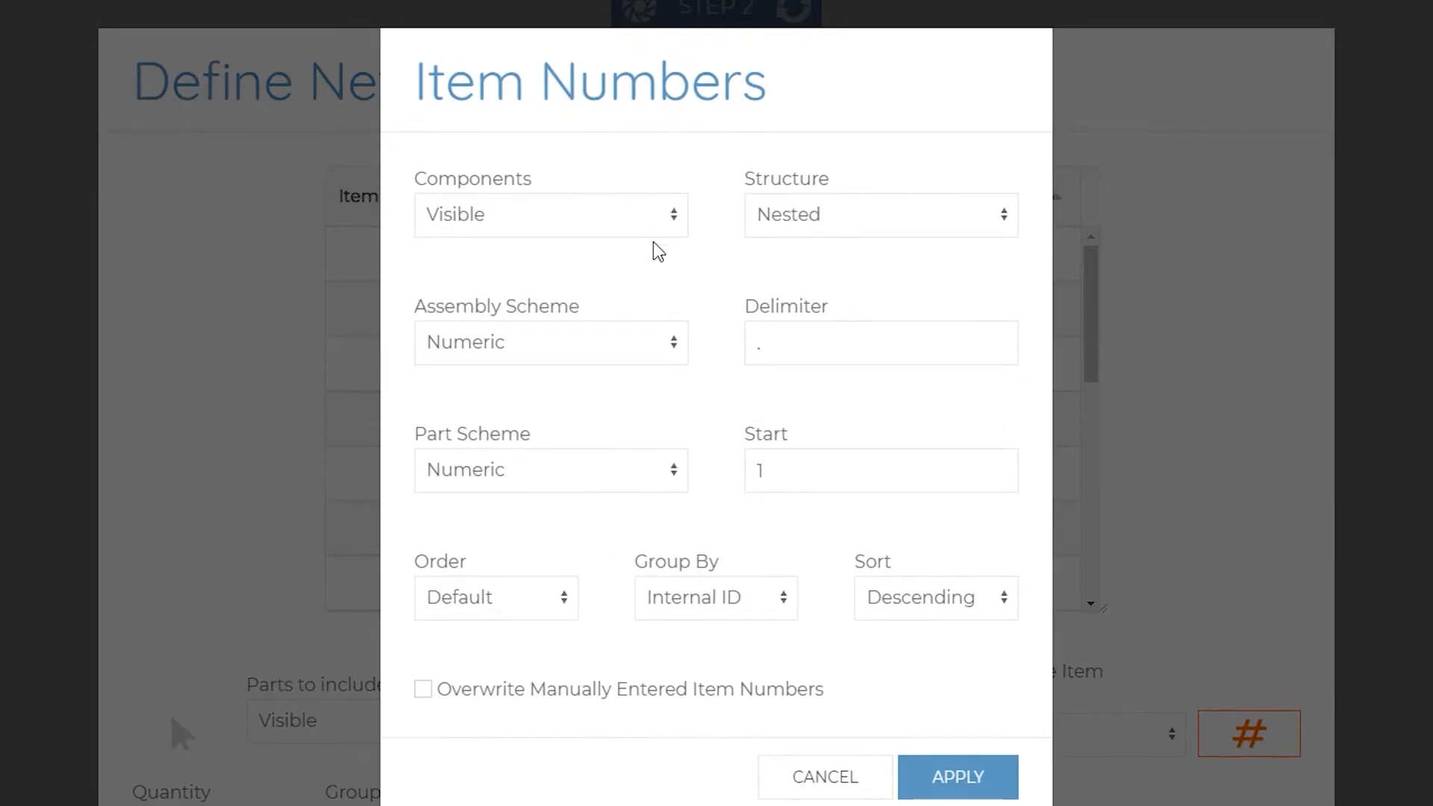
pyautogui.click(673, 481)
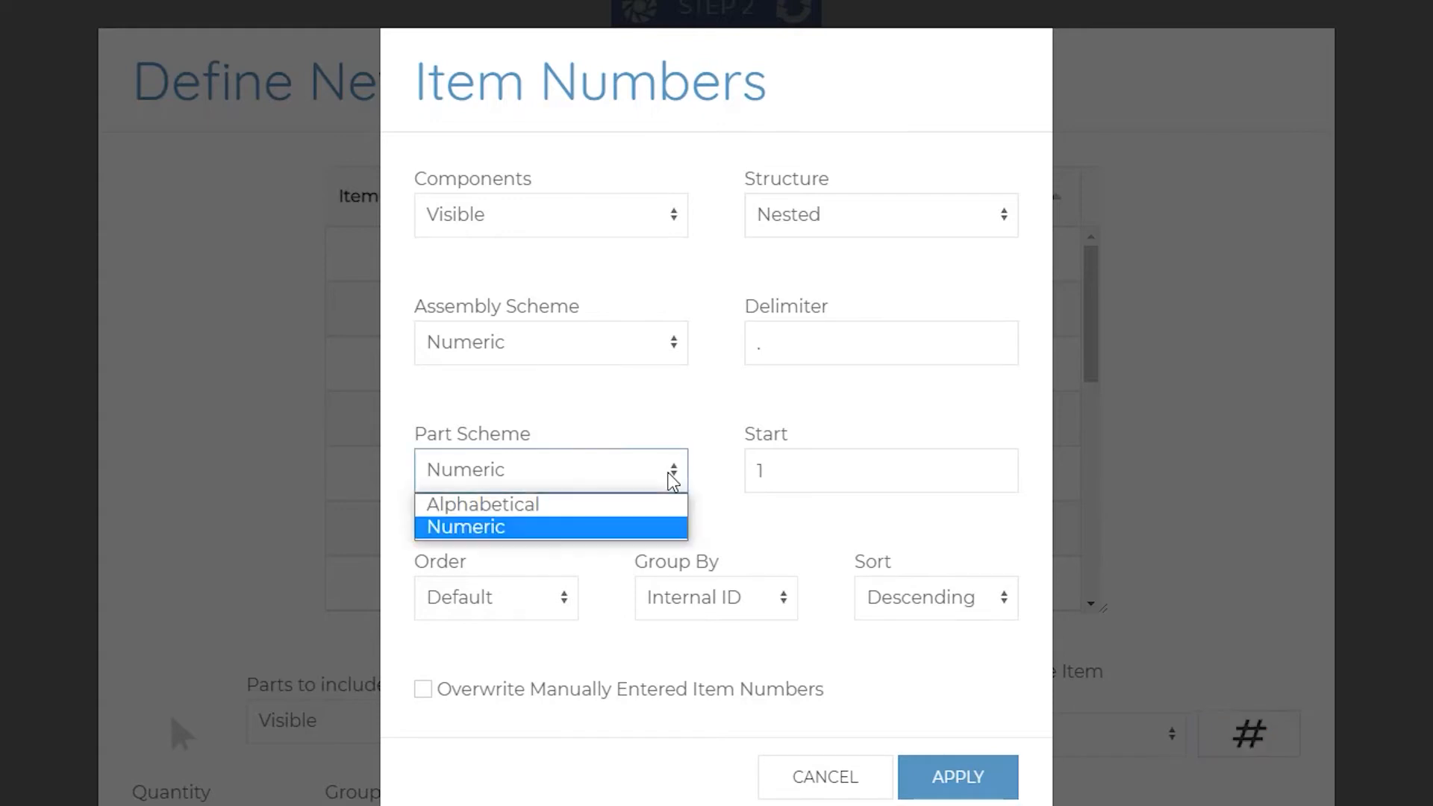
pyautogui.click(673, 510)
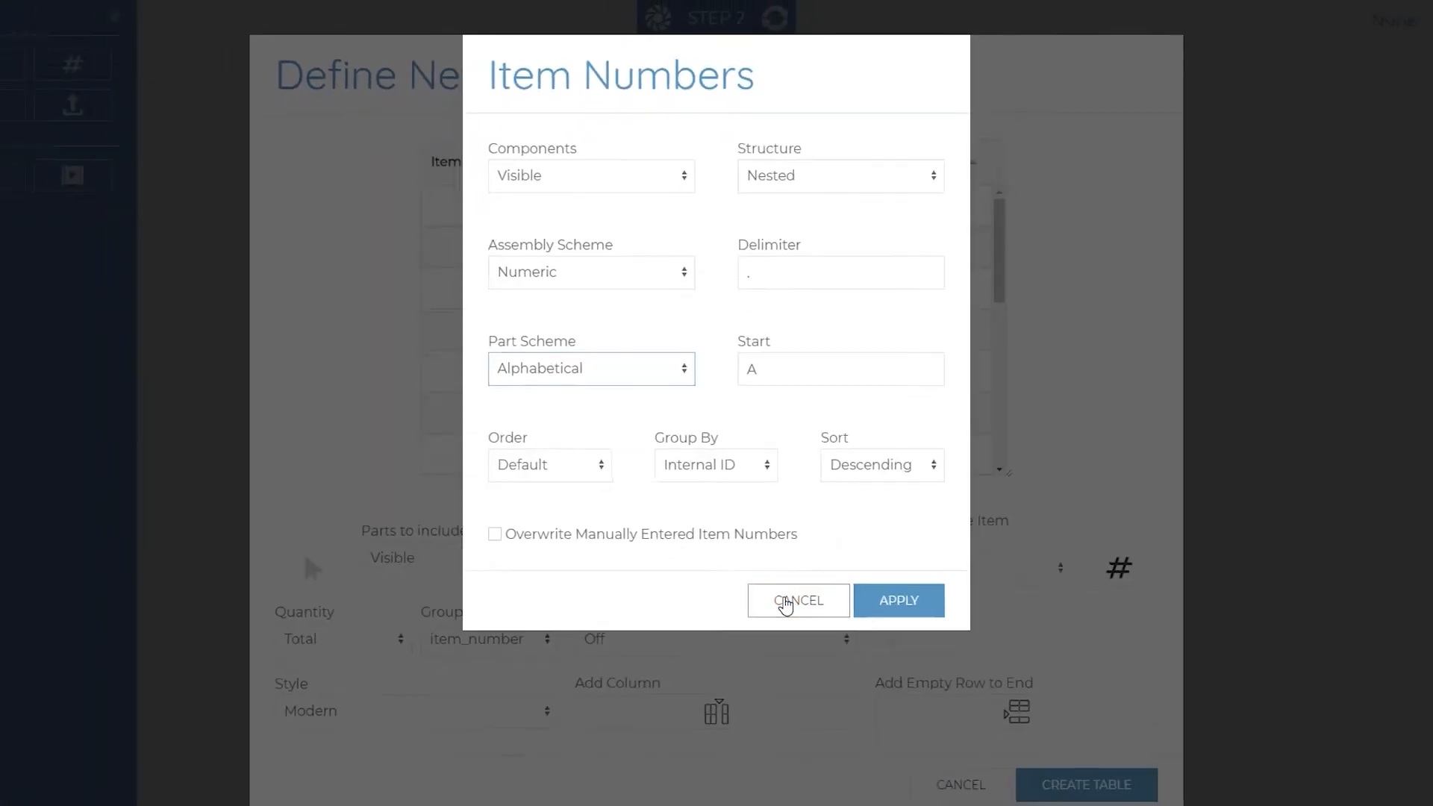
pyautogui.click(784, 602)
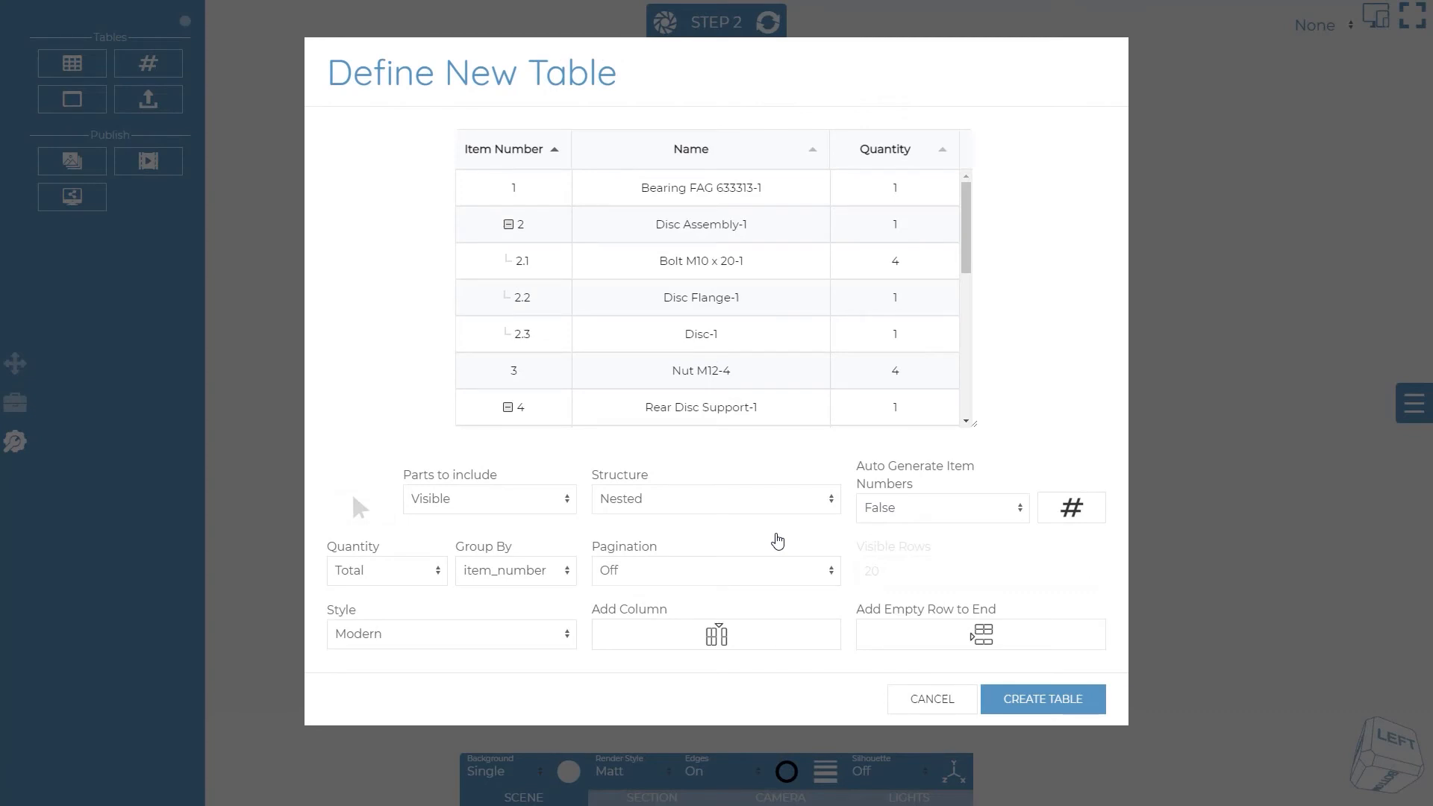
# Step: Turn pagination on with 8 visible rows, then view the table preview's last page and return to the first
pyautogui.click(568, 575)
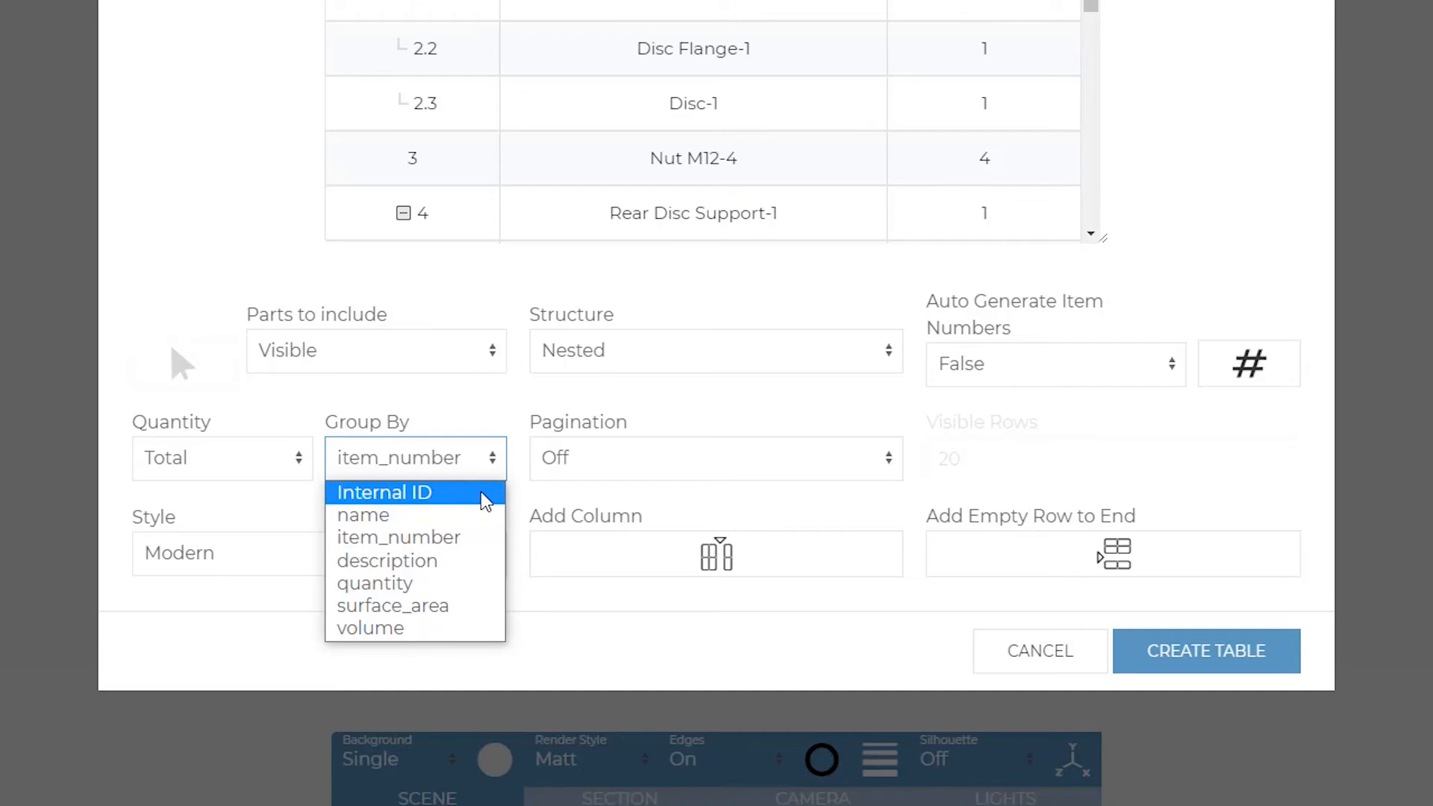
pyautogui.click(500, 423)
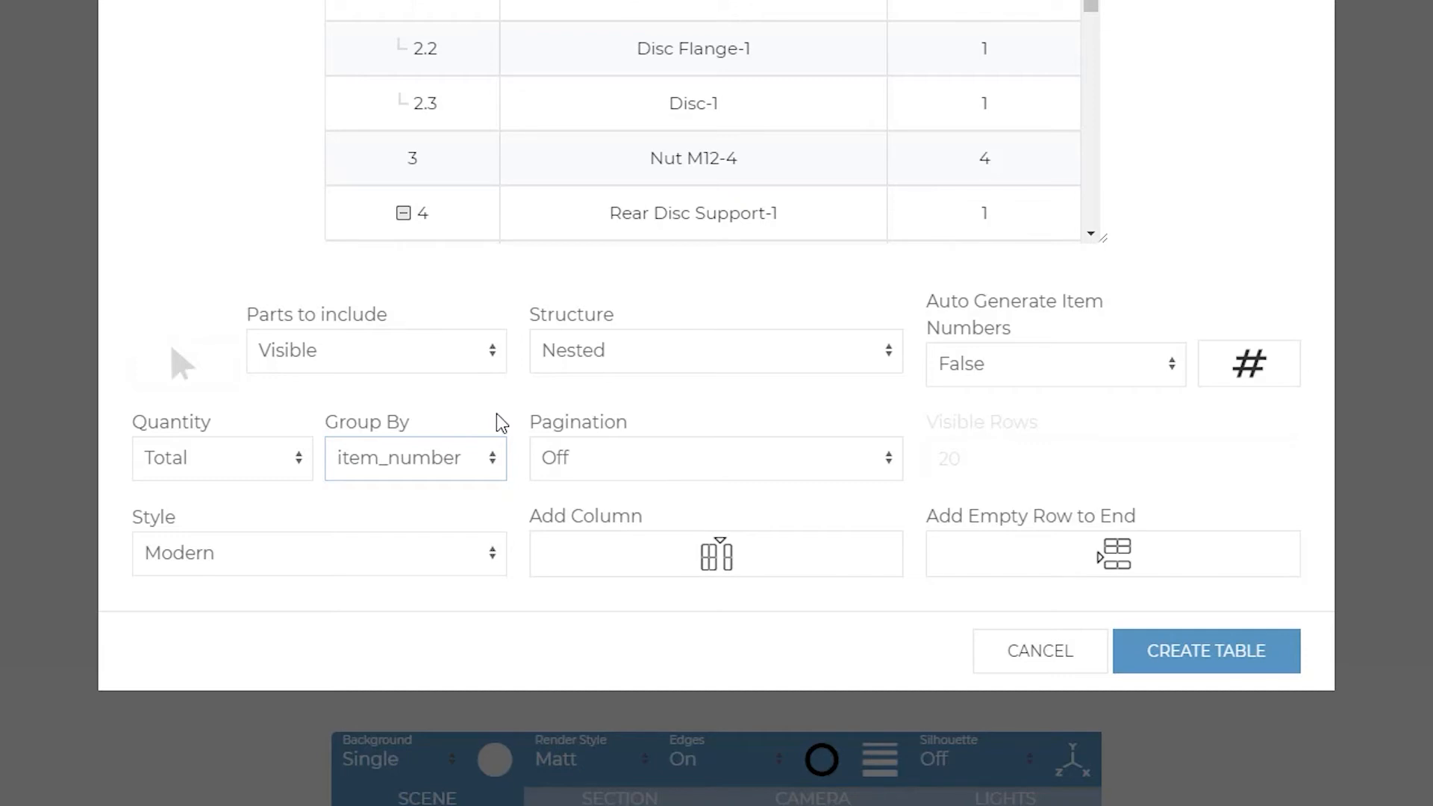
pyautogui.click(888, 467)
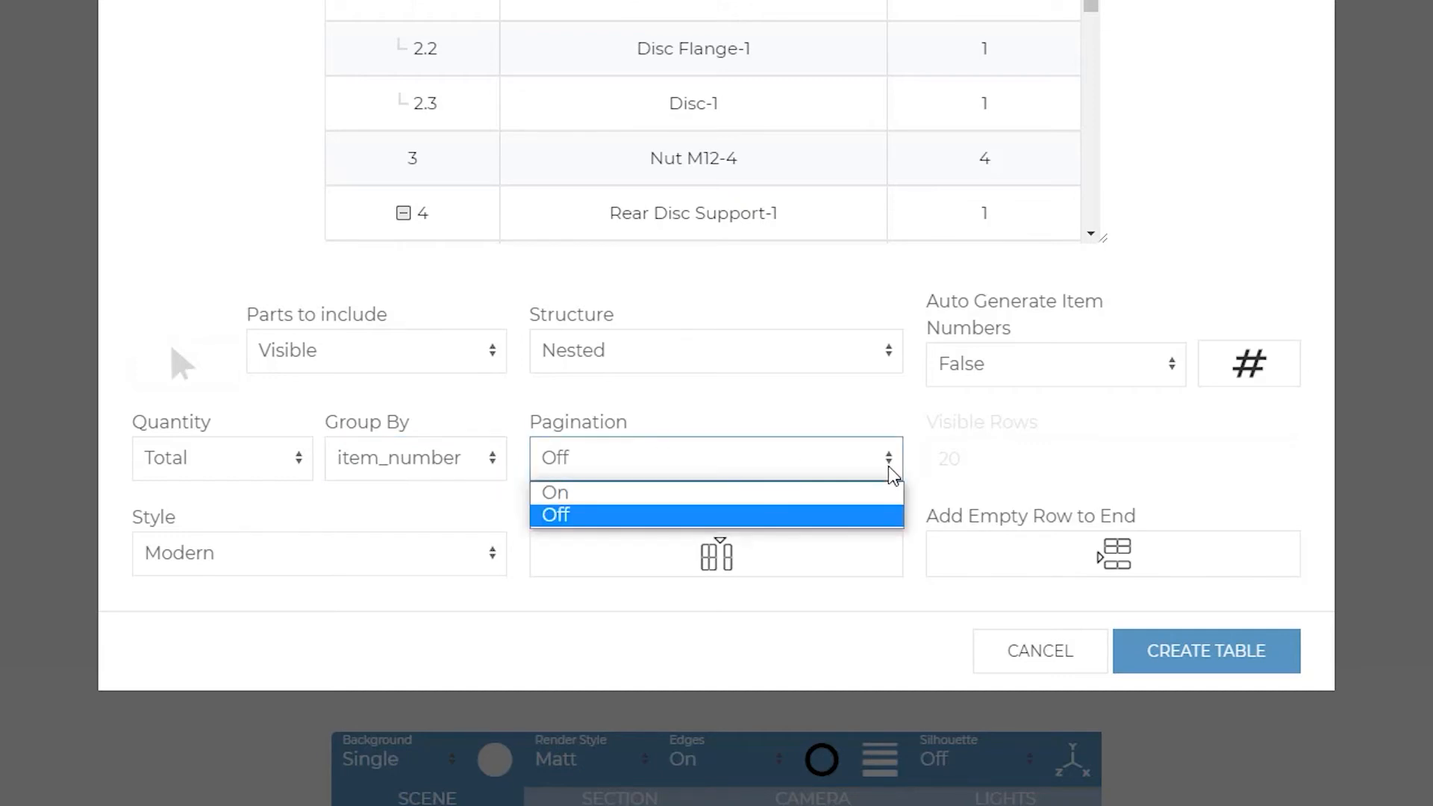
pyautogui.click(890, 494)
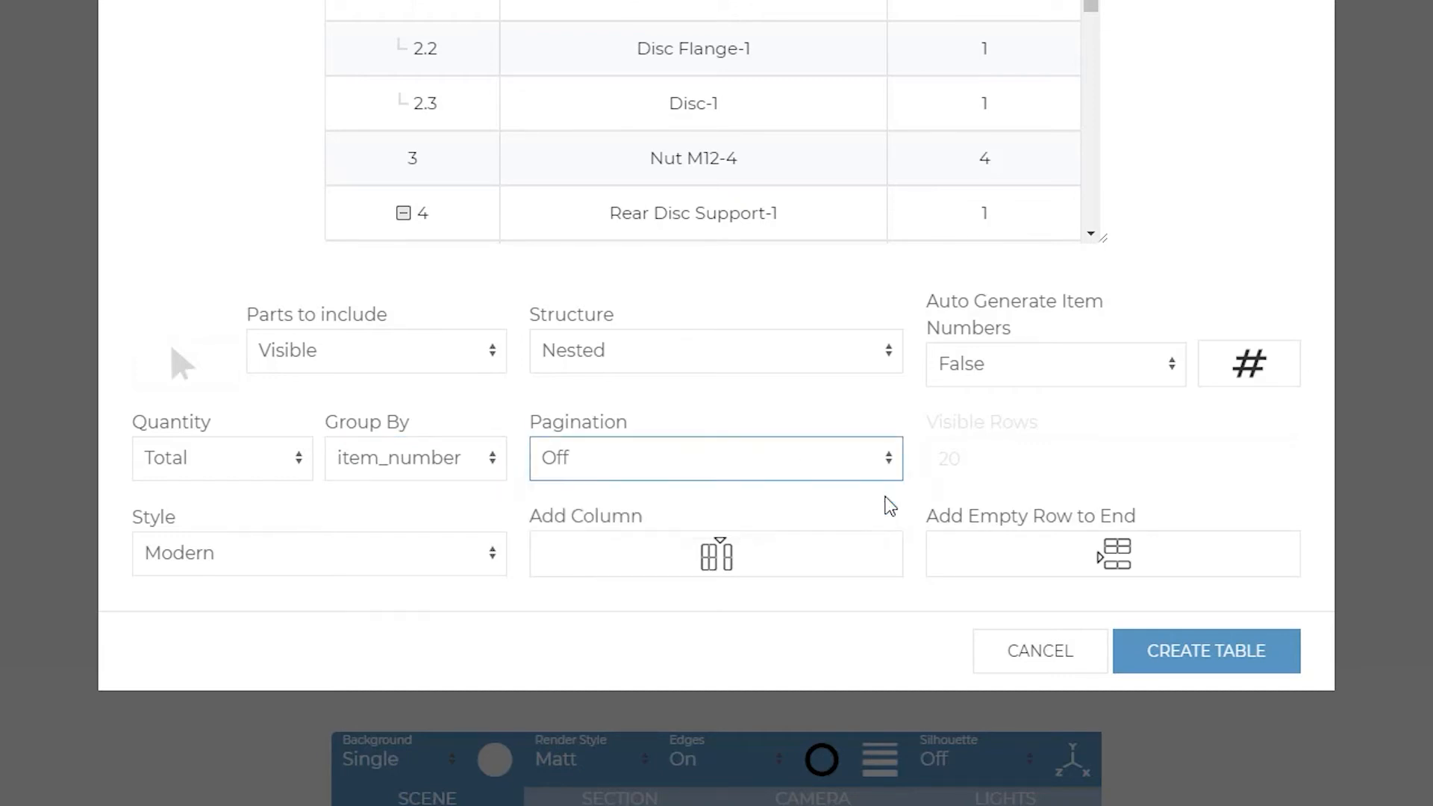
pyautogui.click(952, 468)
pyautogui.moveTo(952, 469); pyautogui.dragTo(894, 471)
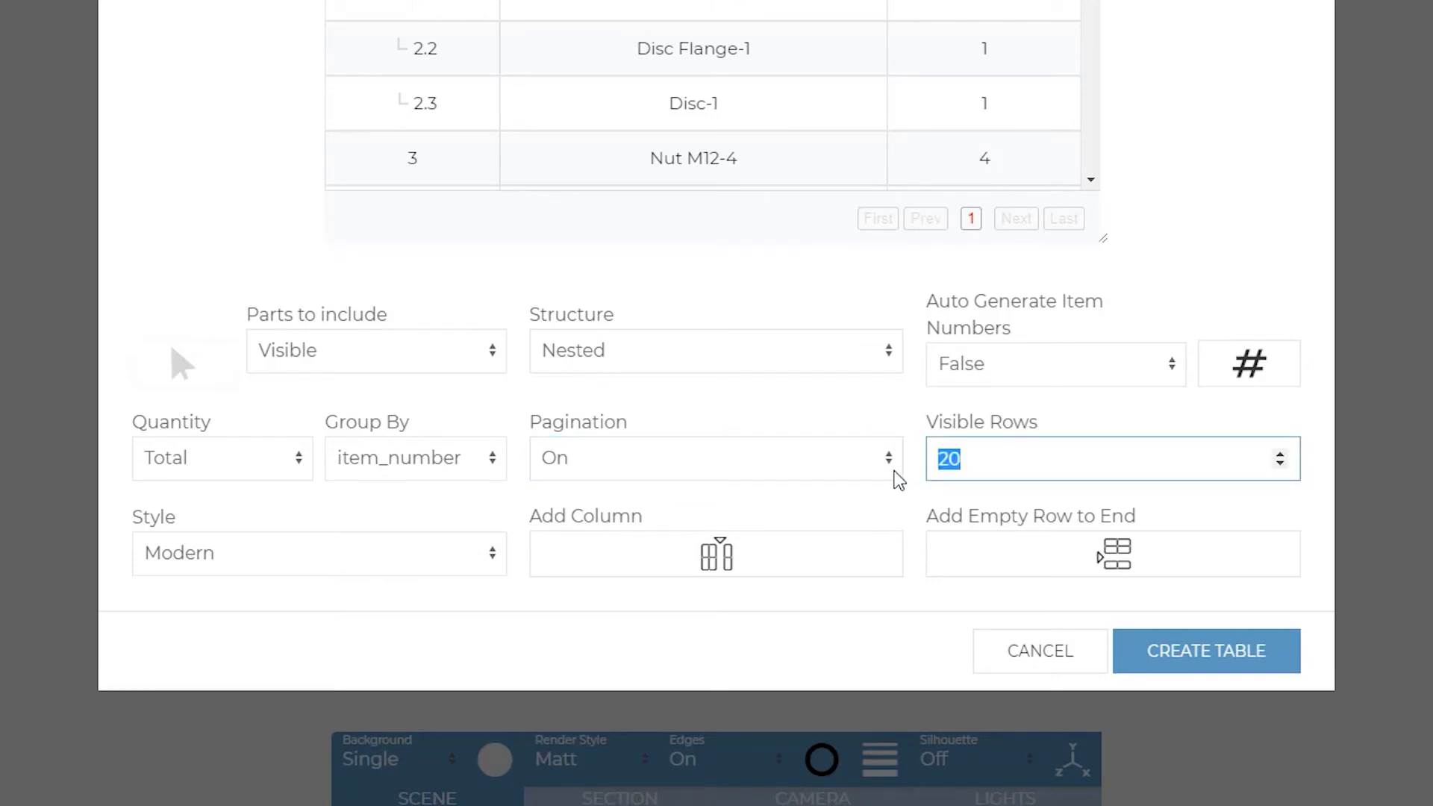
pyautogui.write('8')
pyautogui.scroll(5, 893, 489)
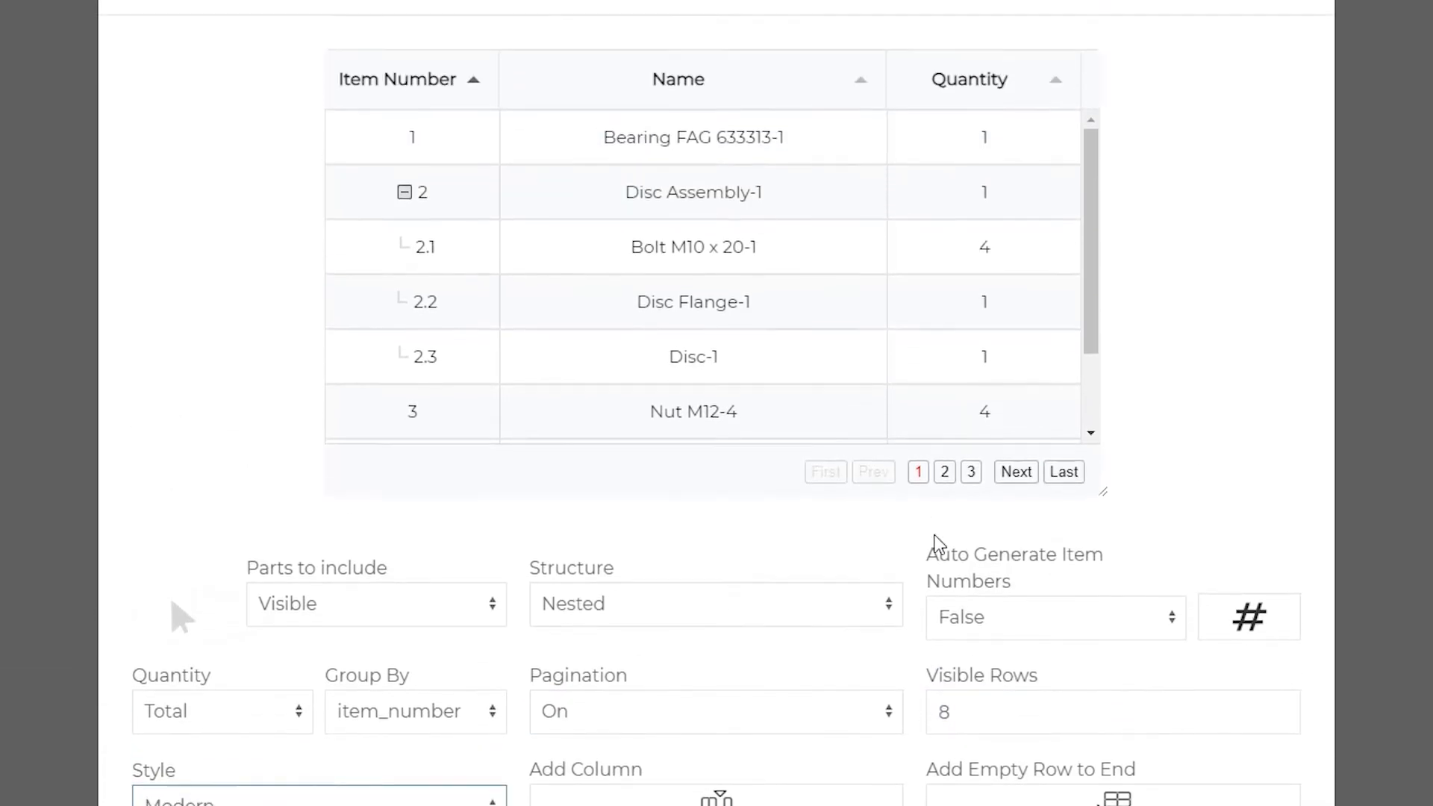
pyautogui.click(944, 556)
pyautogui.click(970, 549)
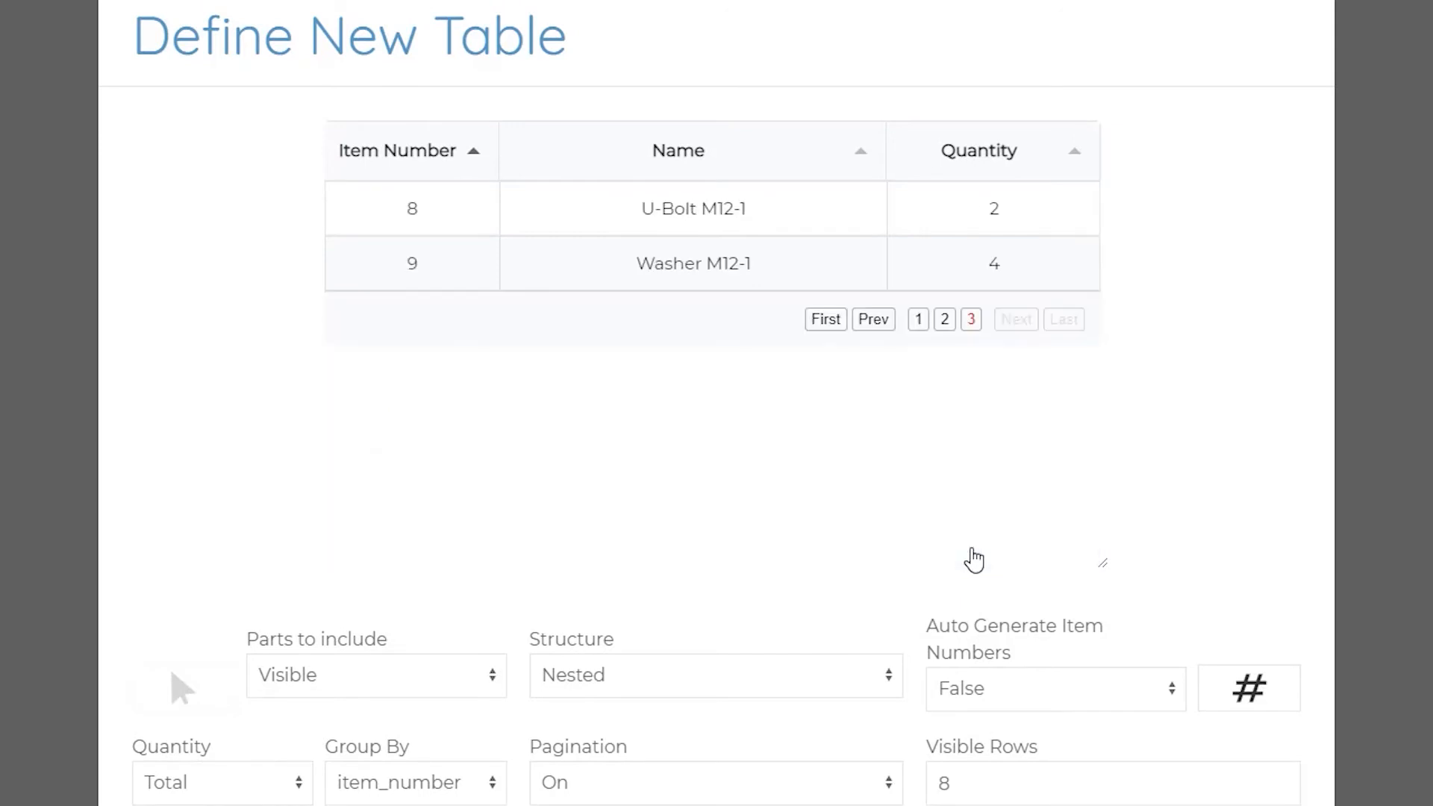
pyautogui.click(823, 320)
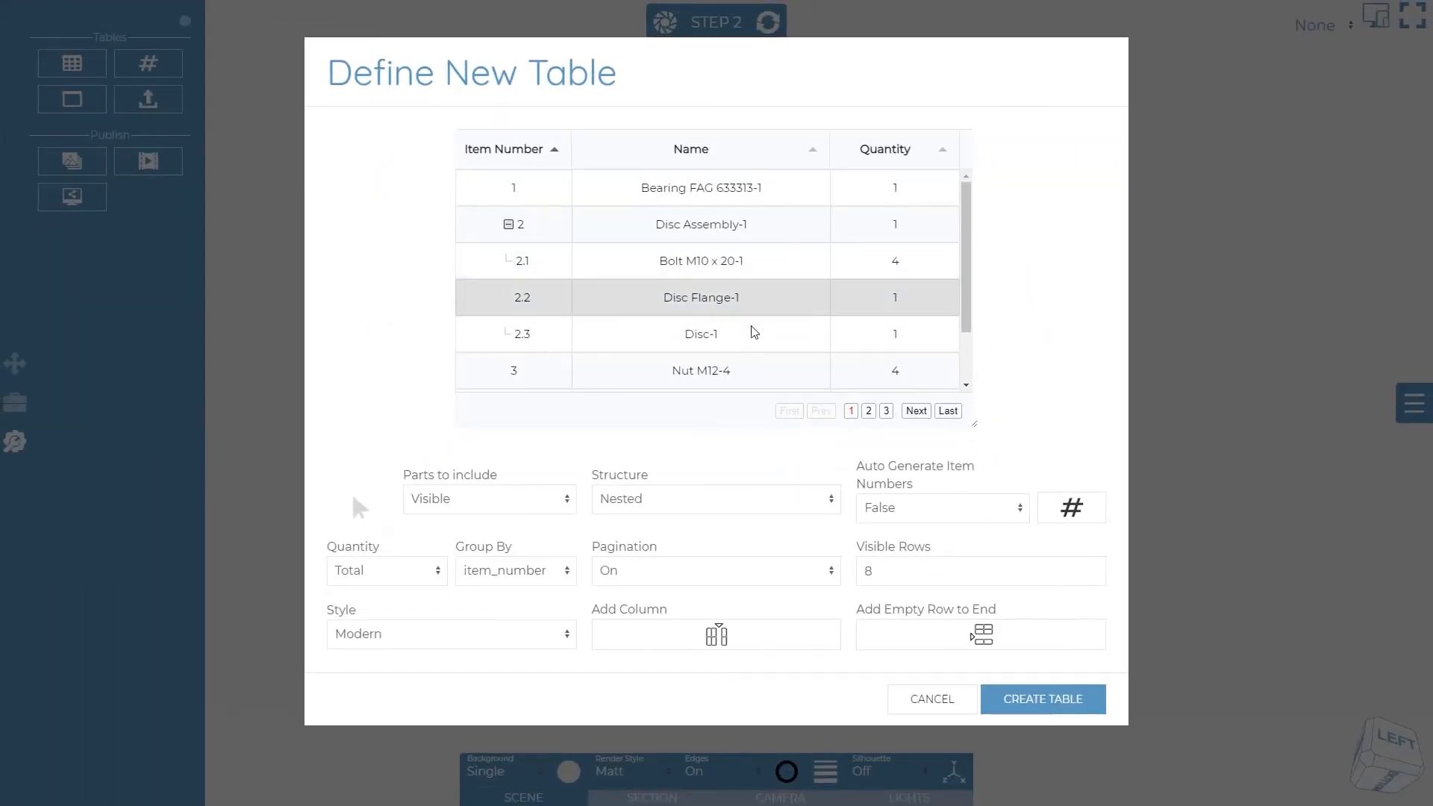
# Step: Try the Classic table style, then set the style to Simple and auto generate item numbers to True
pyautogui.click(570, 634)
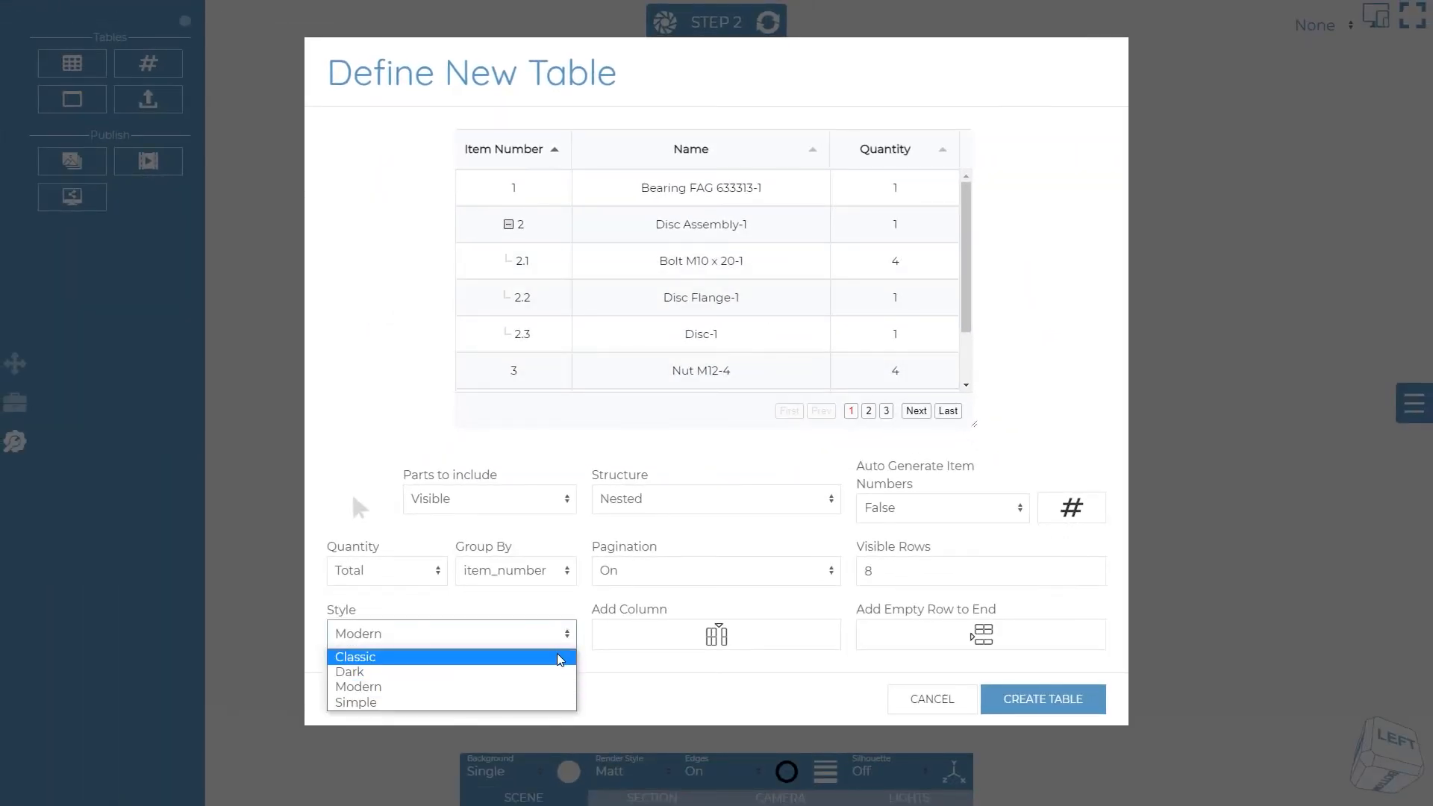
pyautogui.click(559, 655)
pyautogui.click(560, 643)
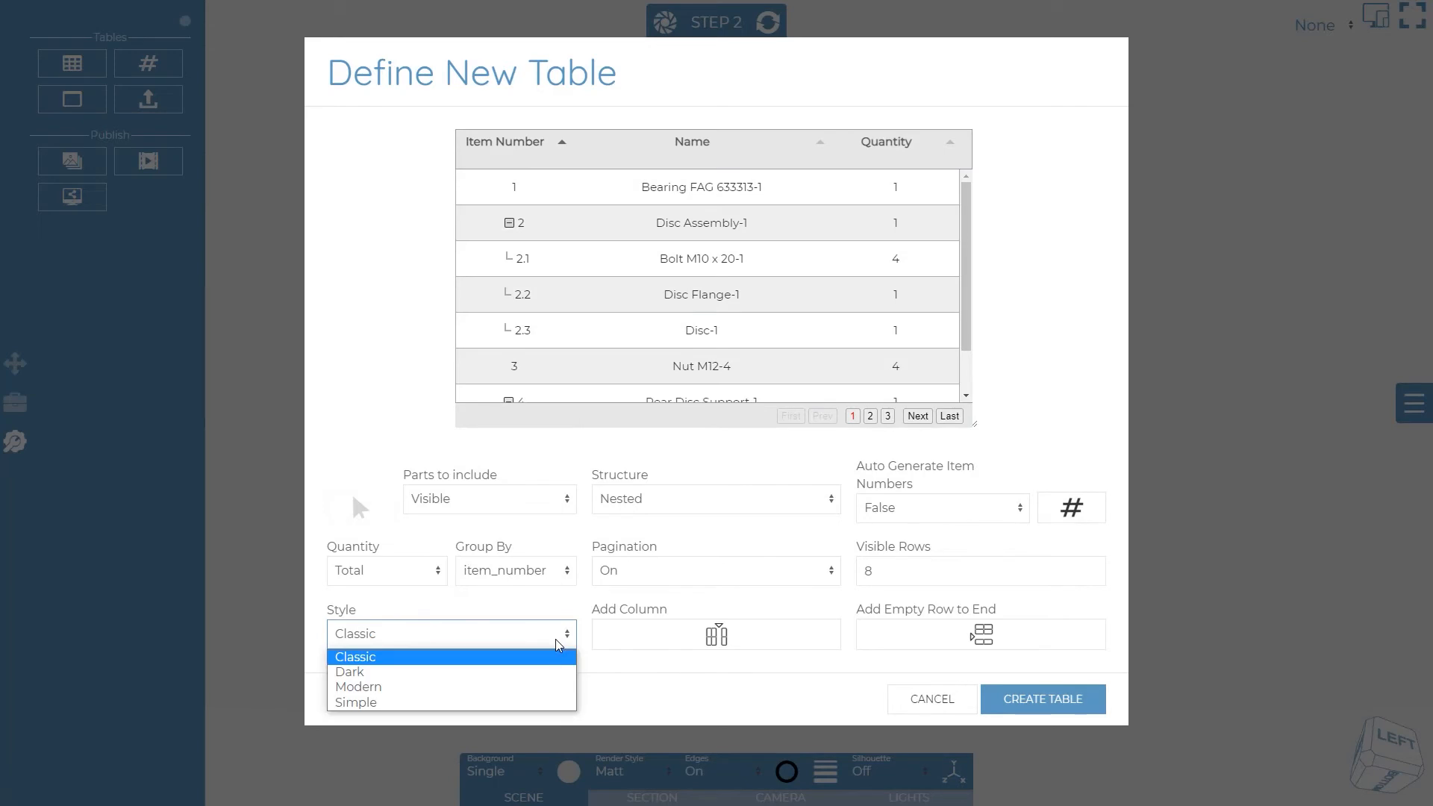
pyautogui.click(538, 687)
pyautogui.click(535, 702)
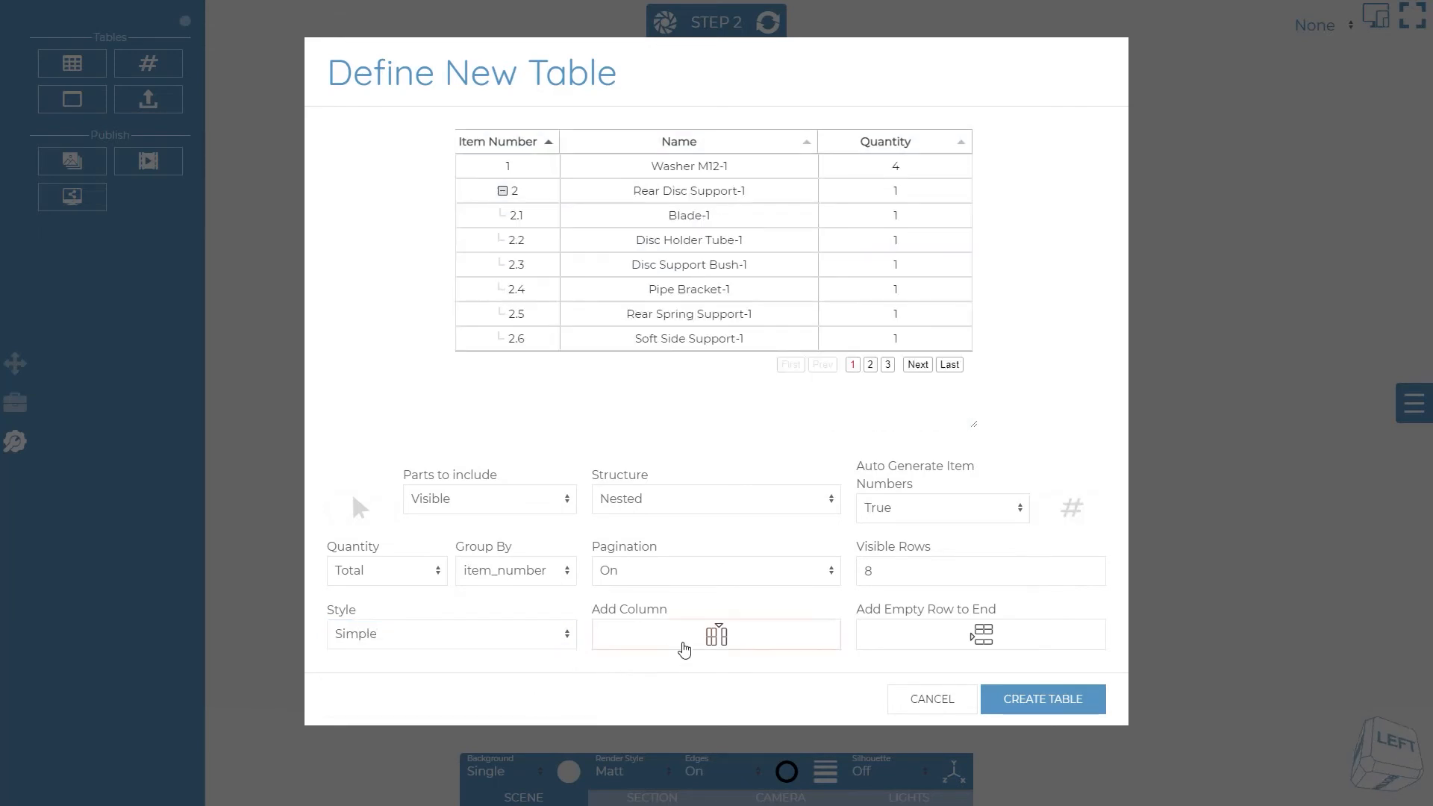
# Step: Check the content options for an additional table column, keep Empty, and cancel adding the column
pyautogui.click(685, 644)
pyautogui.click(820, 167)
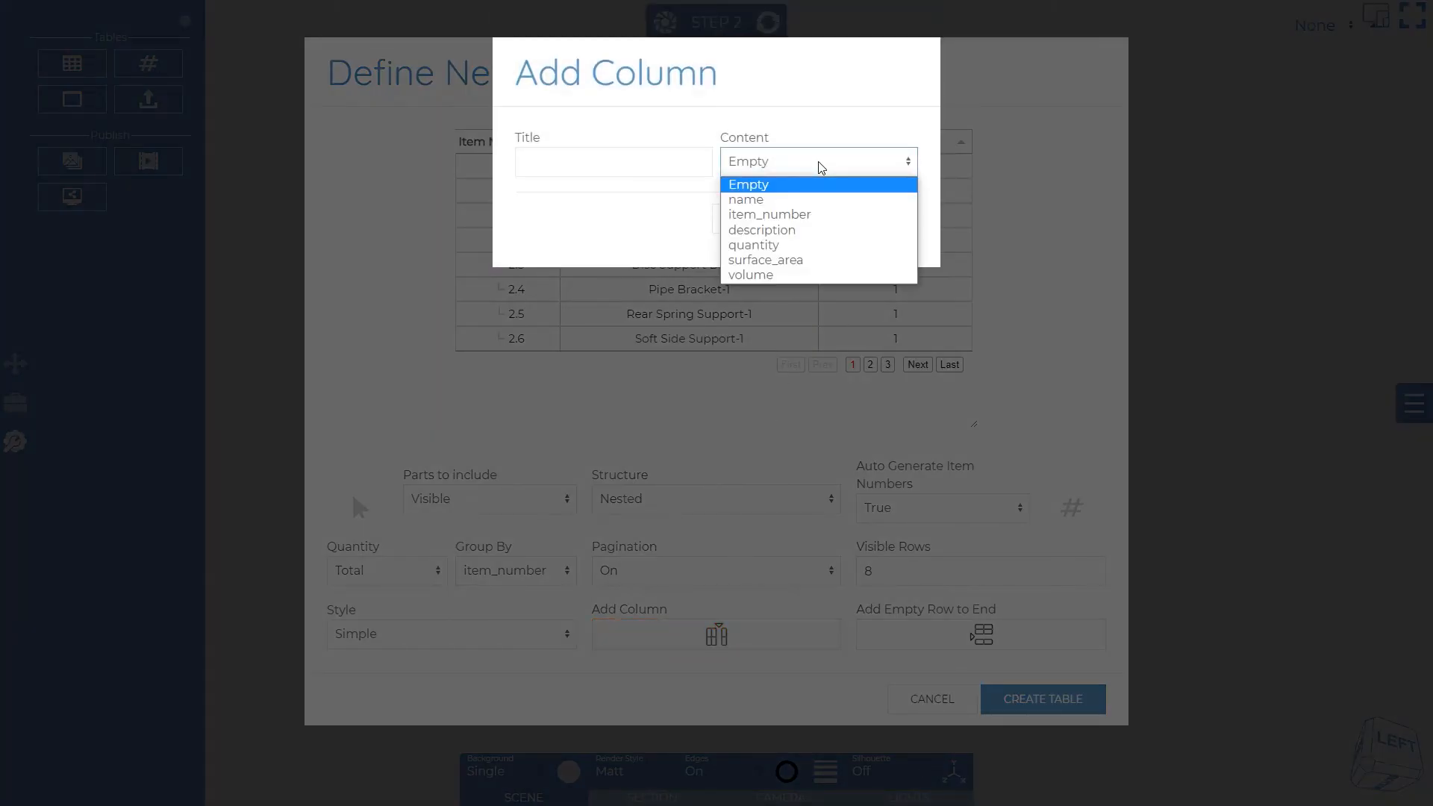
pyautogui.click(776, 184)
pyautogui.click(723, 218)
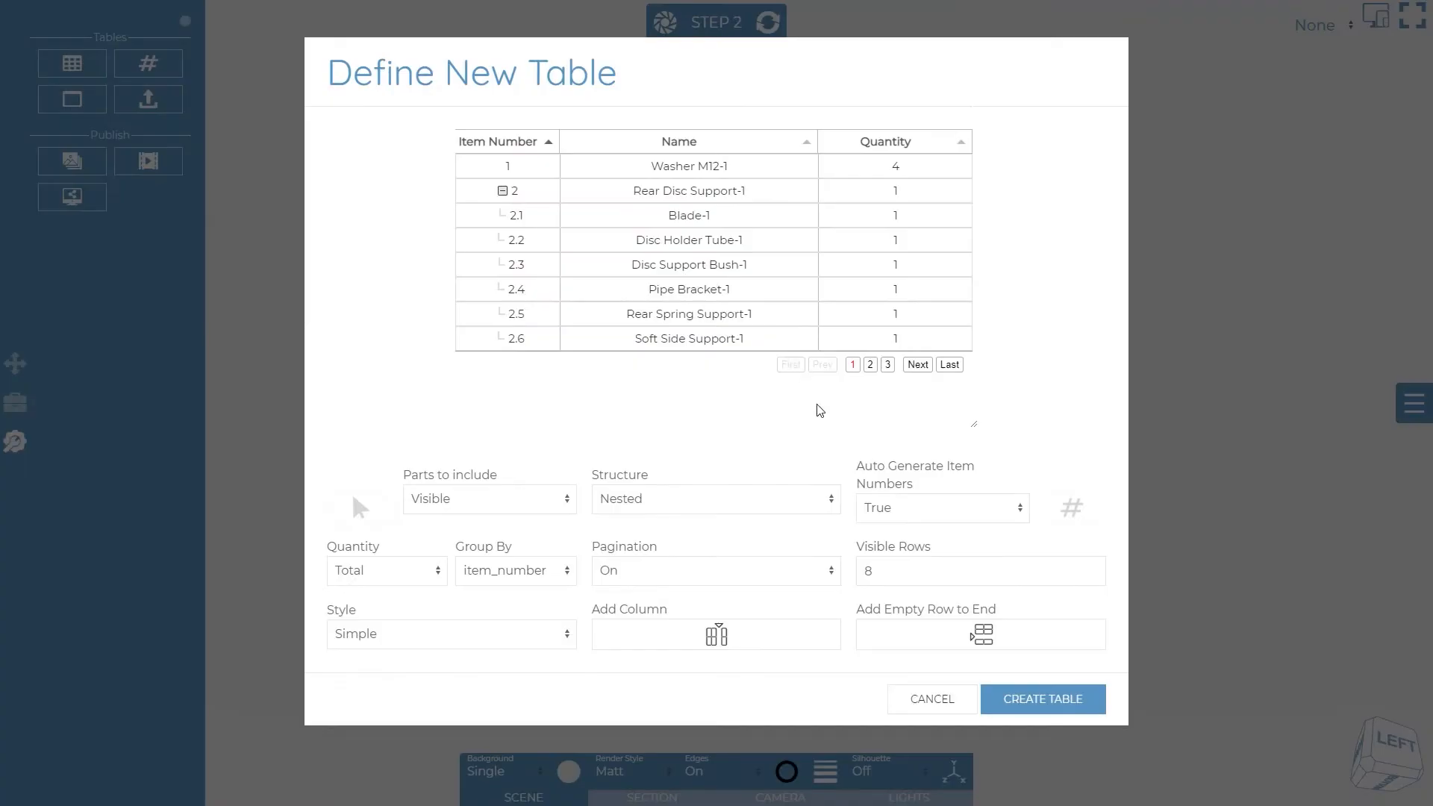
# Step: Add an empty row to the table, open its name cell for editing and leave it blank
pyautogui.click(958, 628)
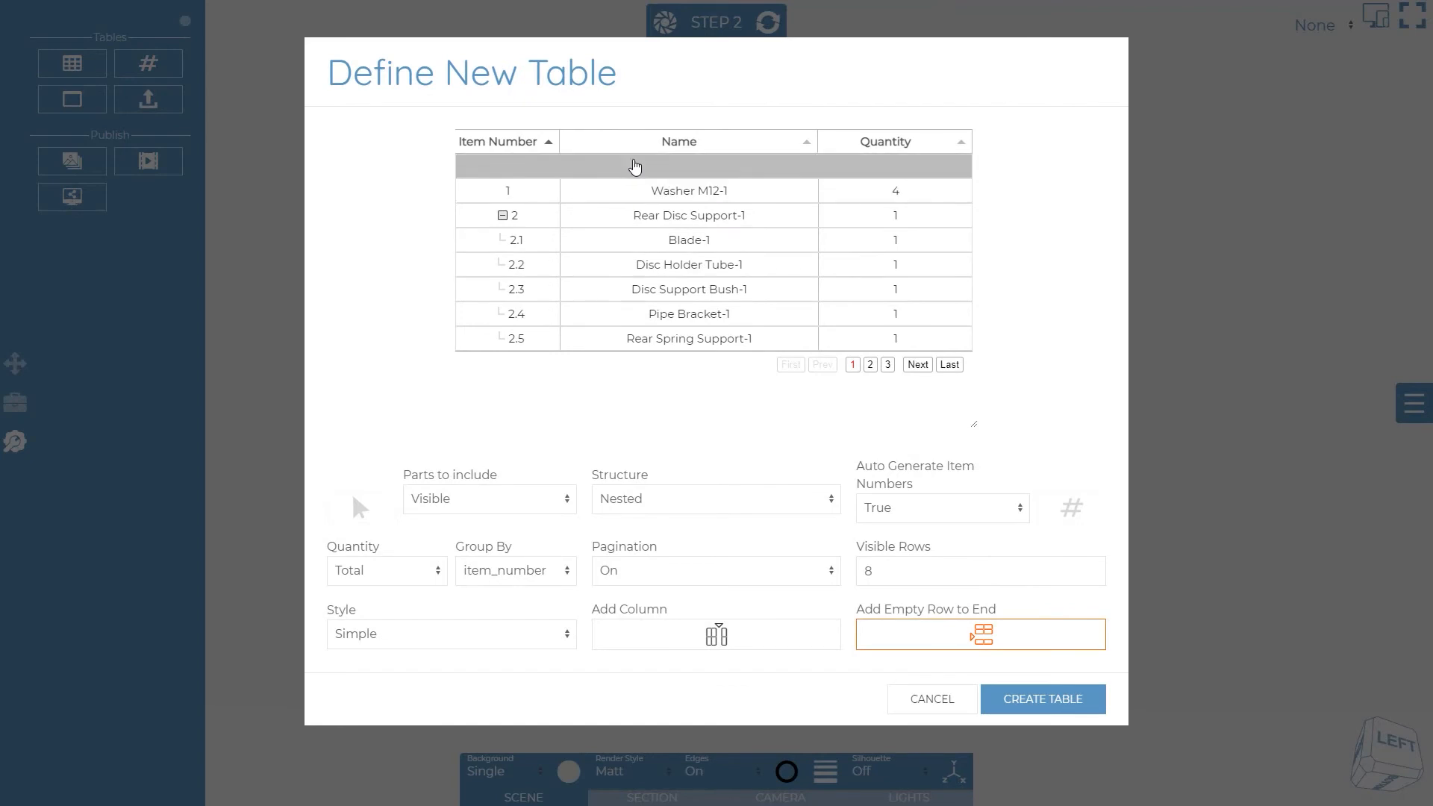
pyautogui.click(635, 165)
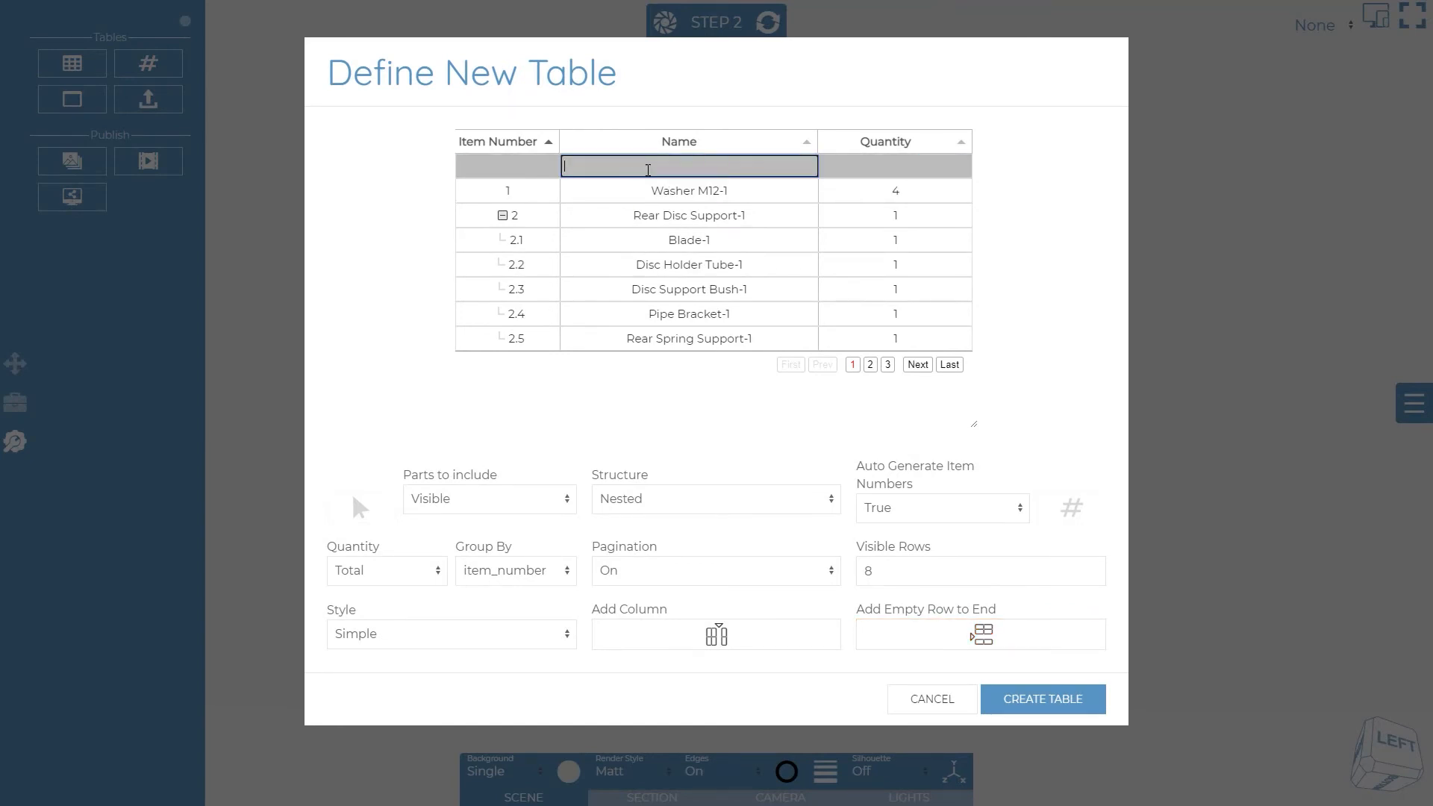
pyautogui.click(1051, 394)
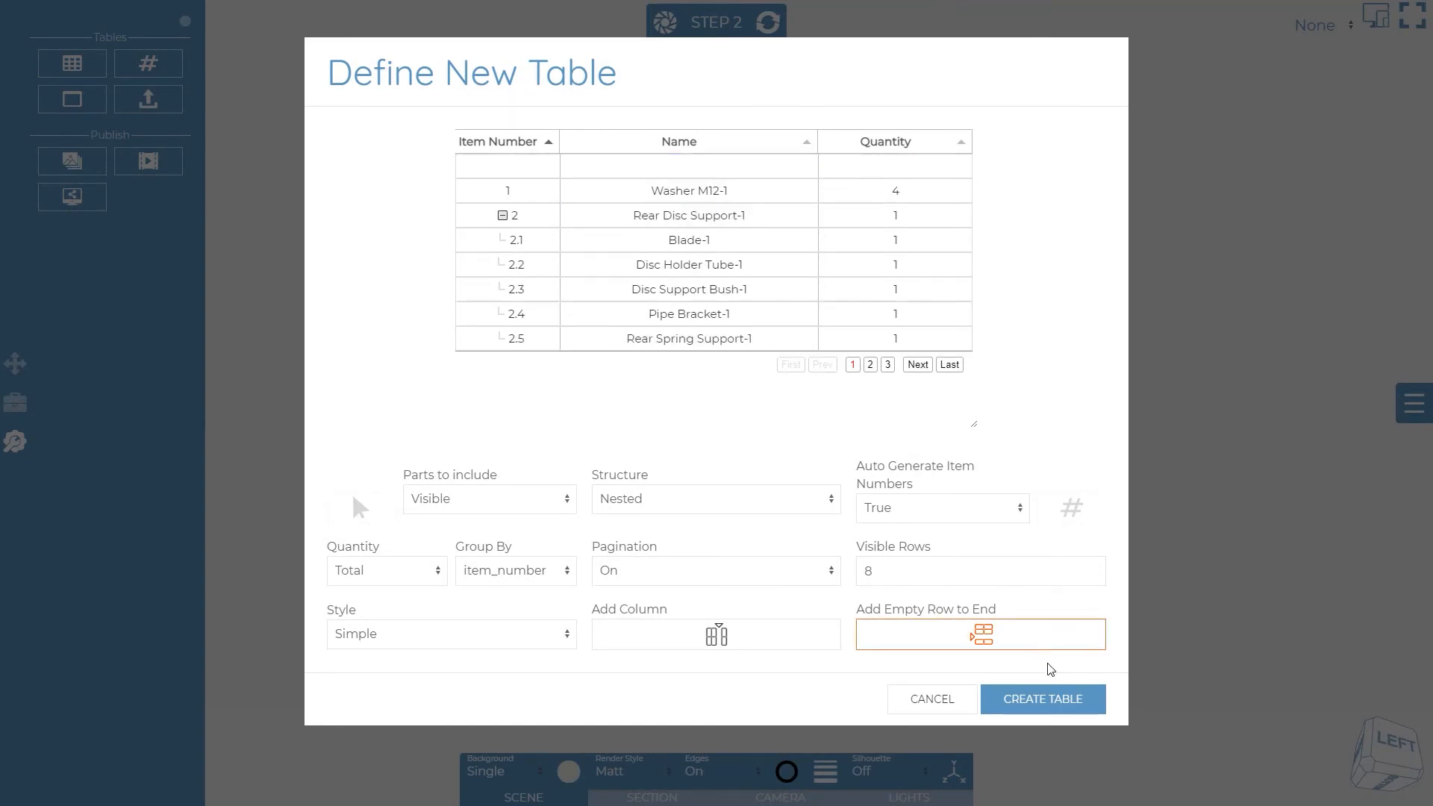
# Step: Create the table, place it beside the upper end of the spring tines, and widen its Item Number column
pyautogui.click(1055, 697)
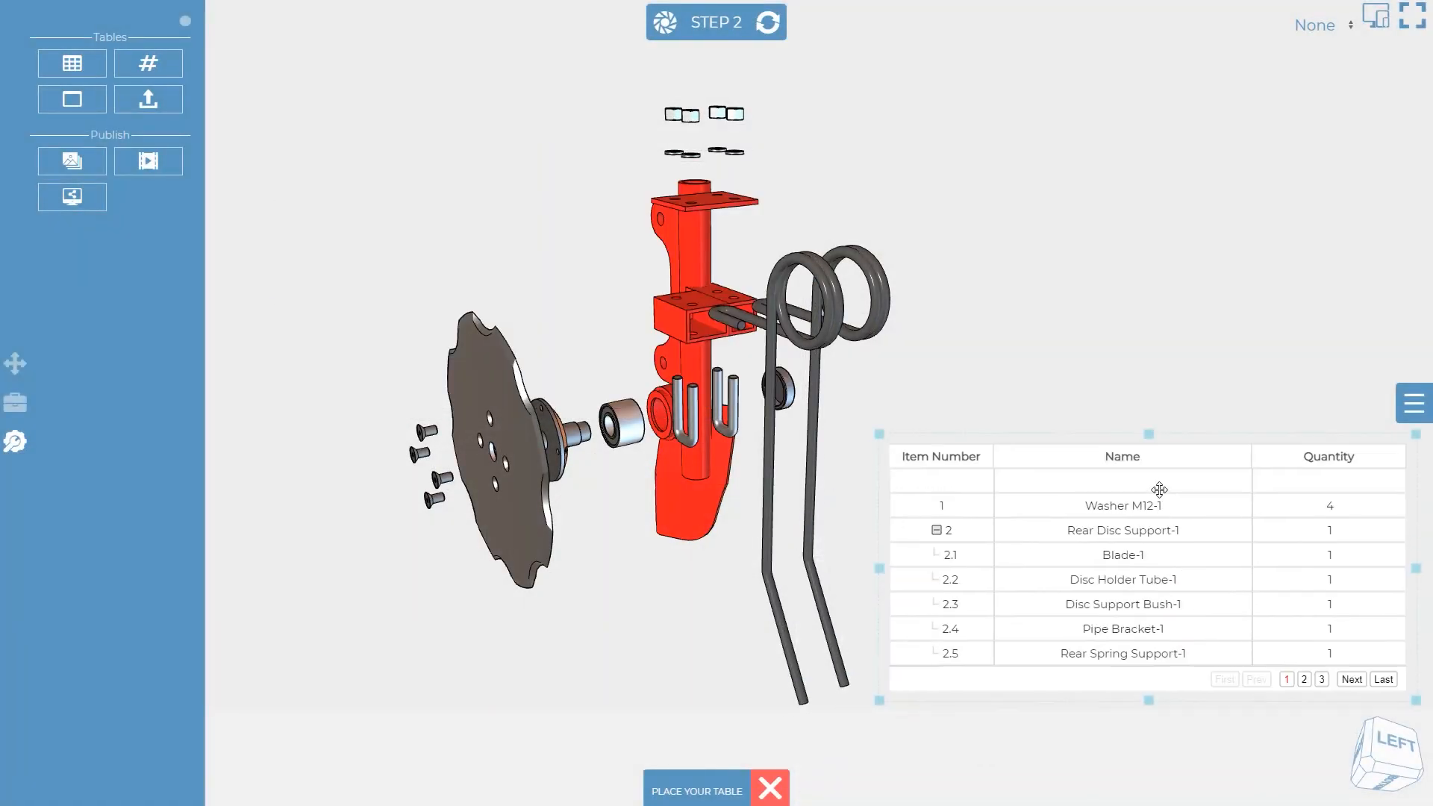
pyautogui.moveTo(1159, 490); pyautogui.dragTo(1112, 211)
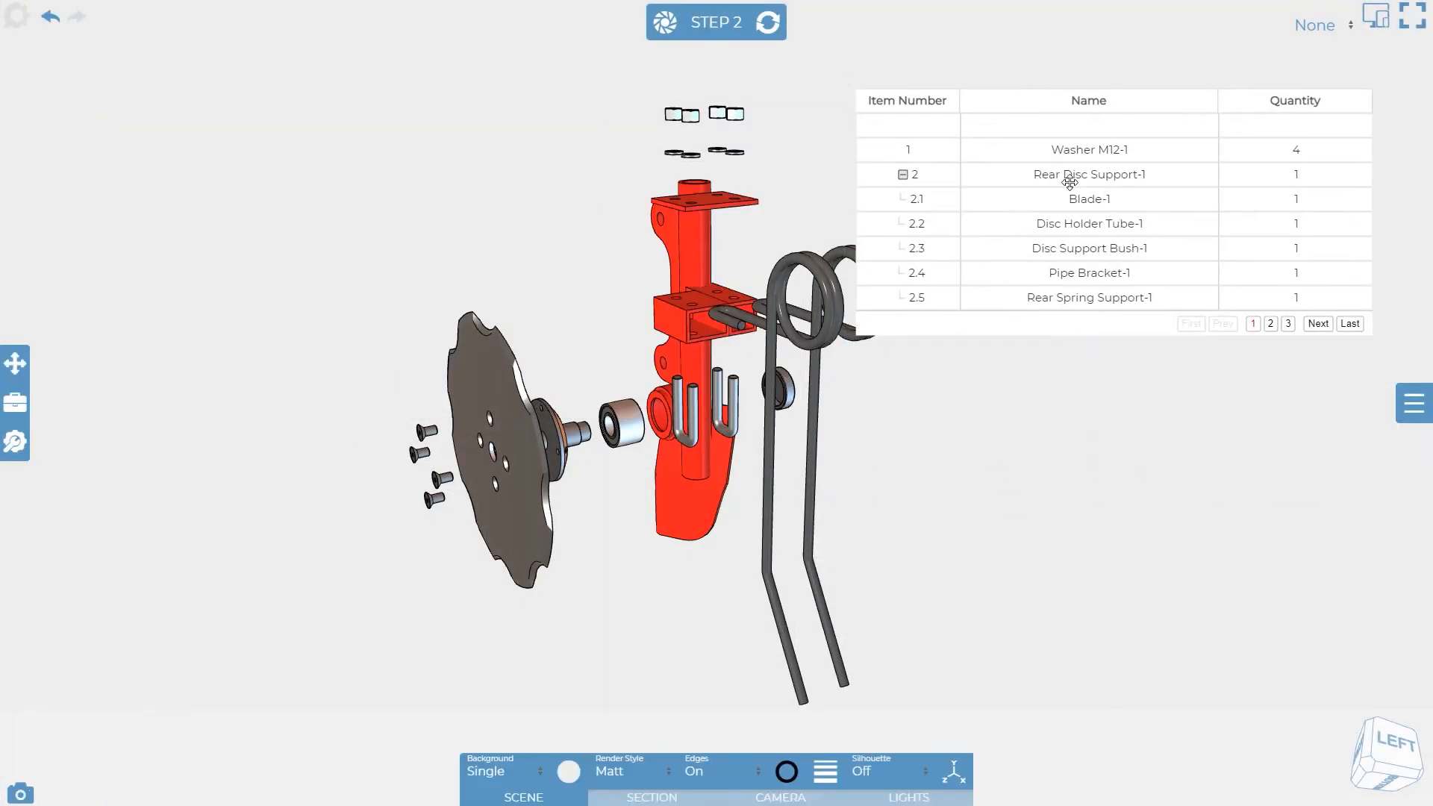
pyautogui.click(1001, 113)
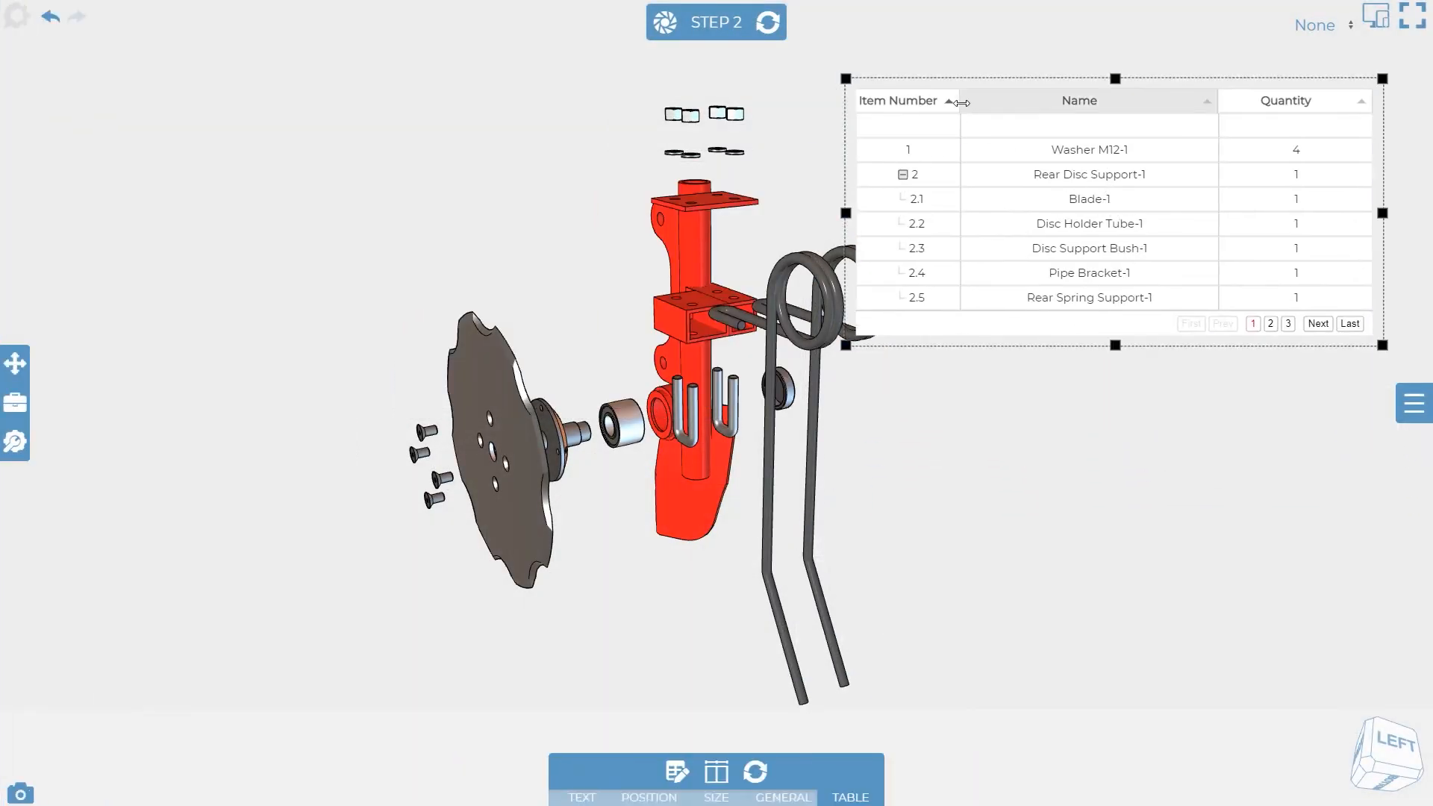
pyautogui.moveTo(961, 103)
pyautogui.mouseDown()
pyautogui.moveTo(1021, 102)
pyautogui.moveTo(951, 105)
pyautogui.moveTo(982, 112)
pyautogui.mouseUp()
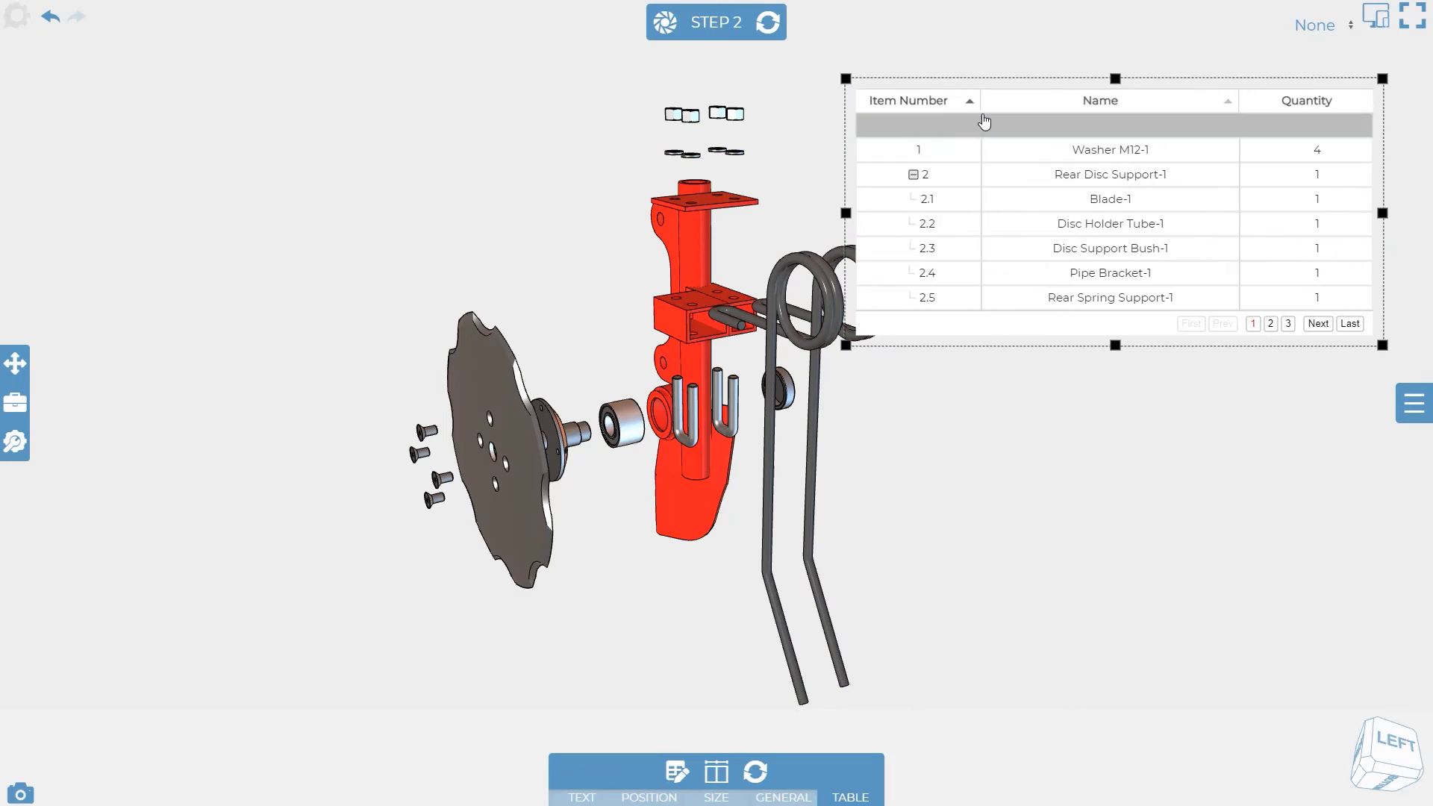
# Step: Refresh the placed table's contents in its configuration and apply the update
pyautogui.click(677, 770)
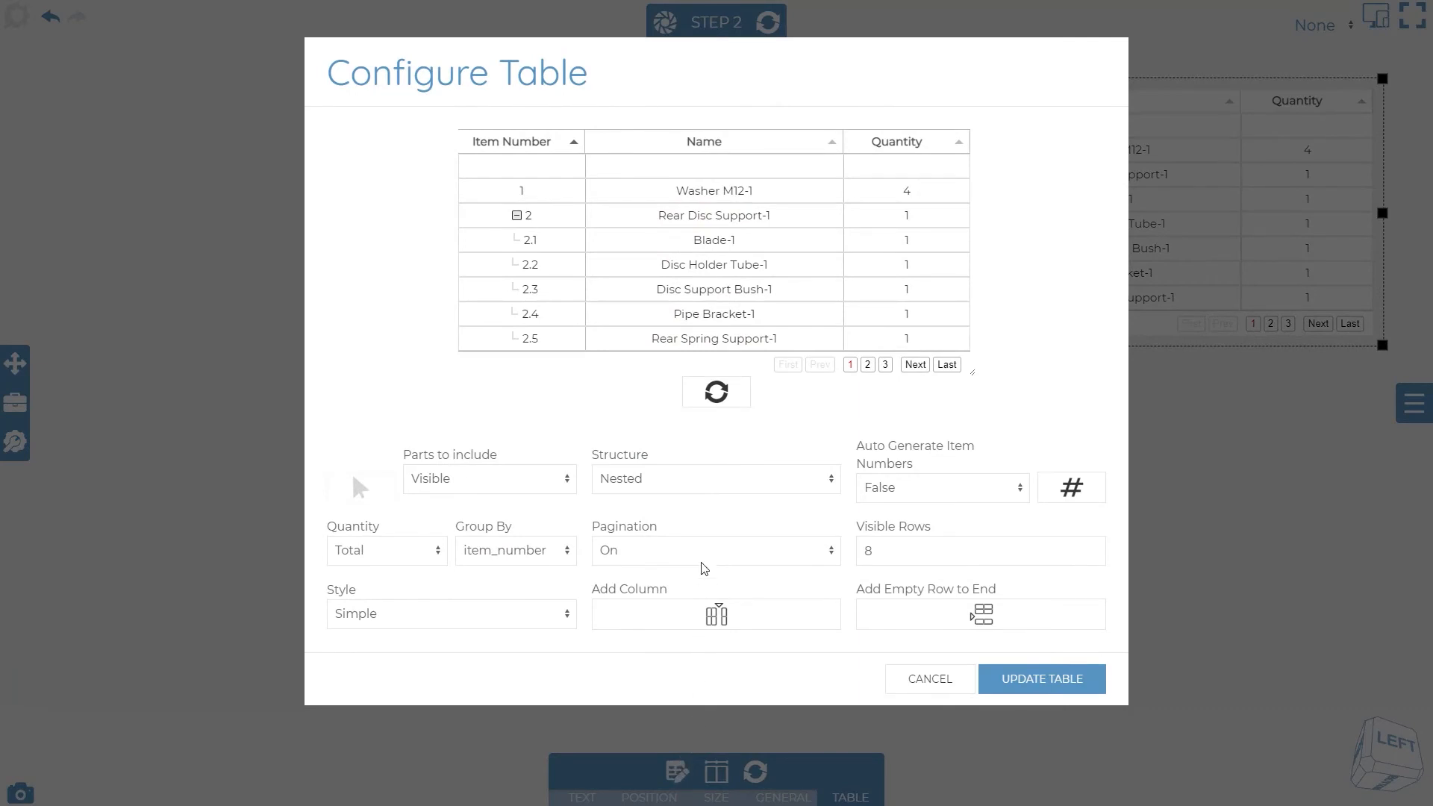
pyautogui.click(719, 400)
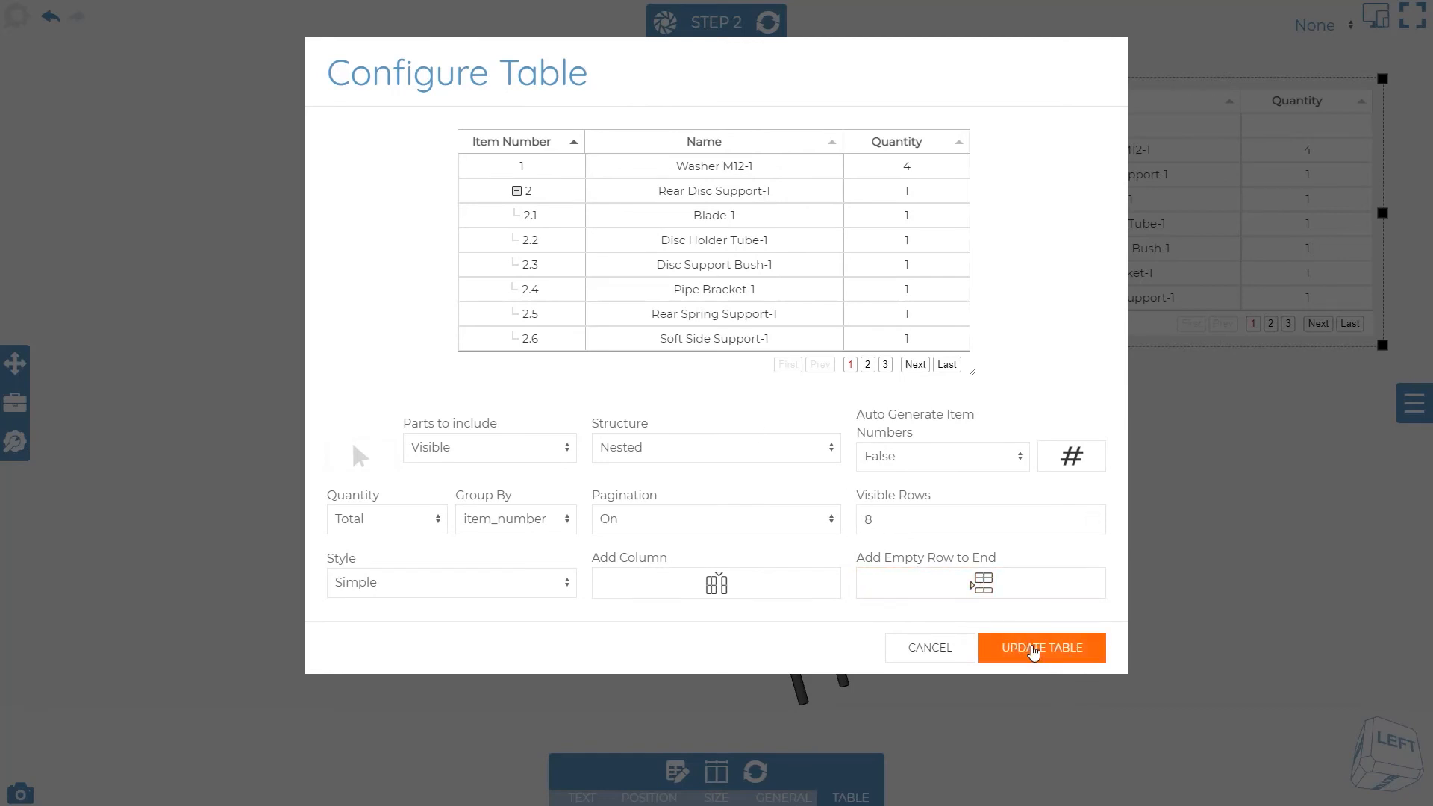
pyautogui.click(1033, 648)
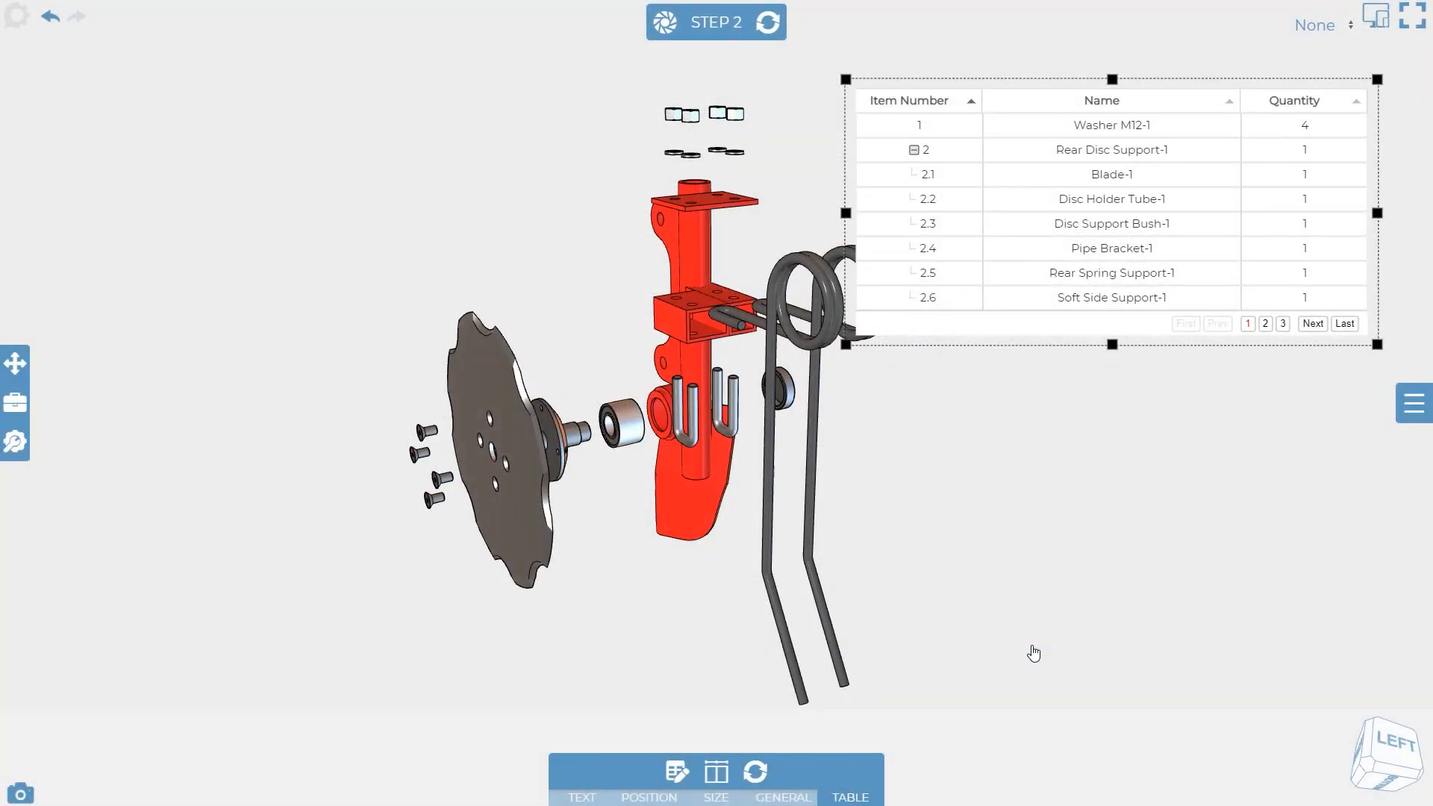
# Step: Move the table up and away from the assembly so that it clears the spring tines
pyautogui.click(1034, 652)
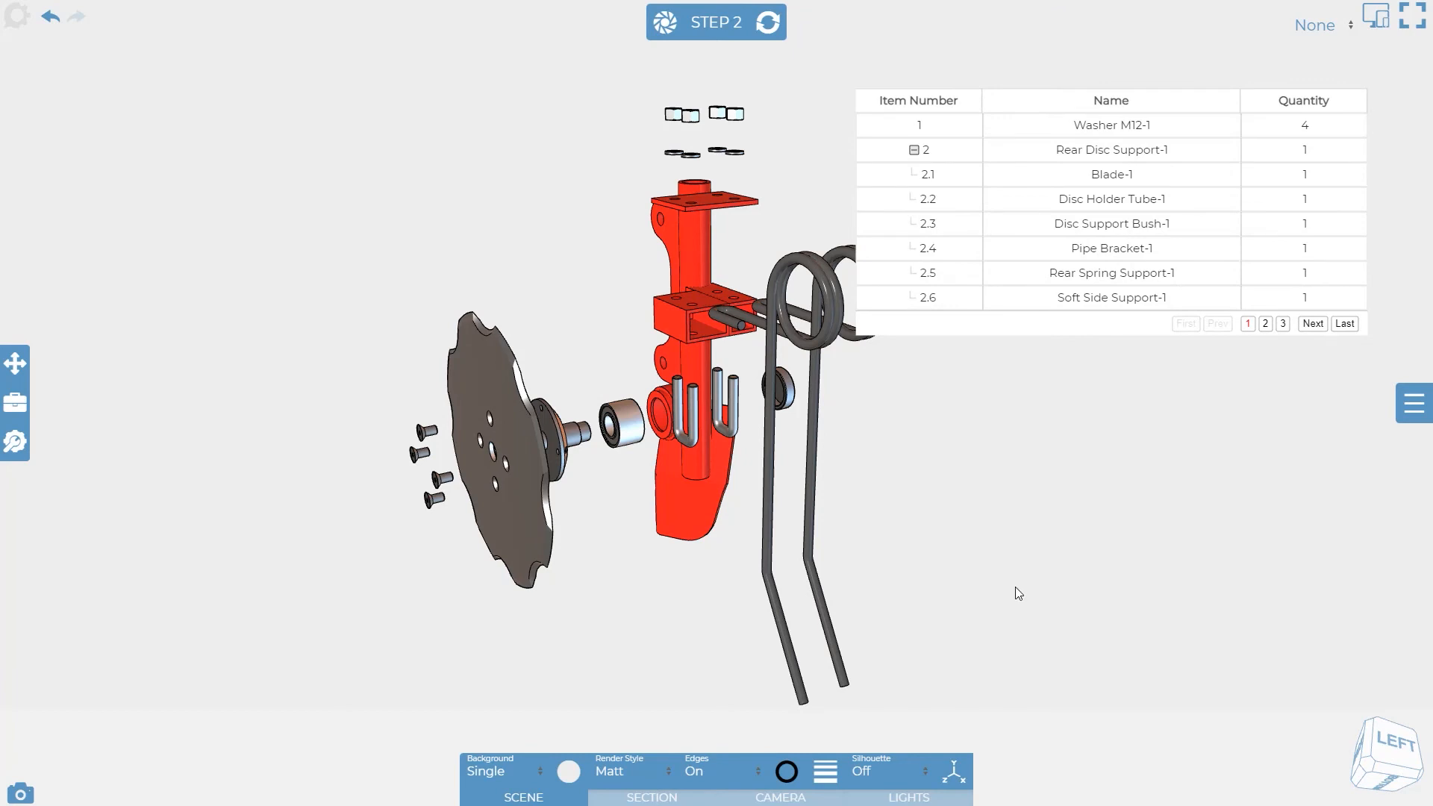
pyautogui.moveTo(985, 182); pyautogui.dragTo(1037, 156)
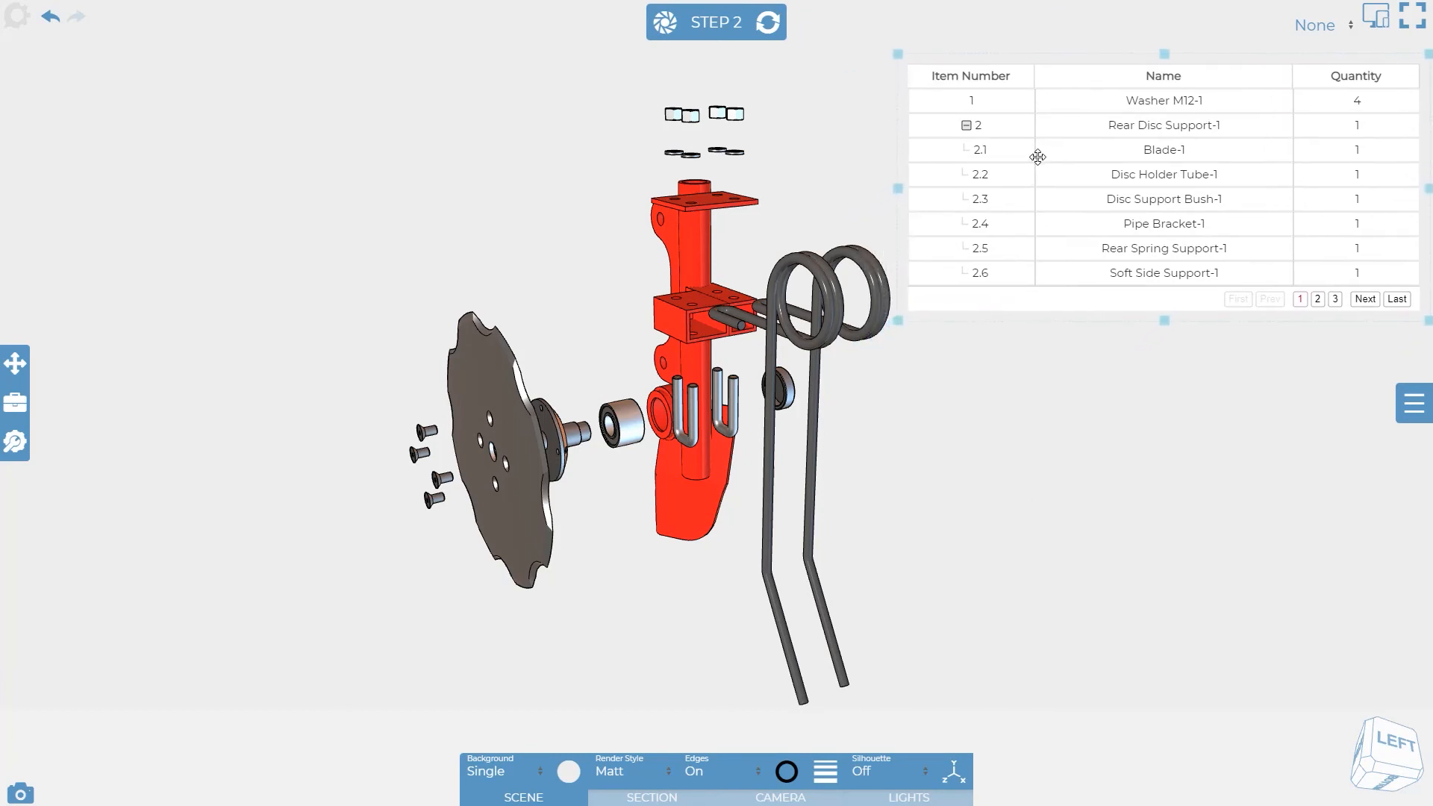
pyautogui.click(1001, 441)
# Step: Select the disc, disc flange, adjacent bearing and the ring near the spring tines, and place Item Number labels for them above the parts
pyautogui.click(793, 393)
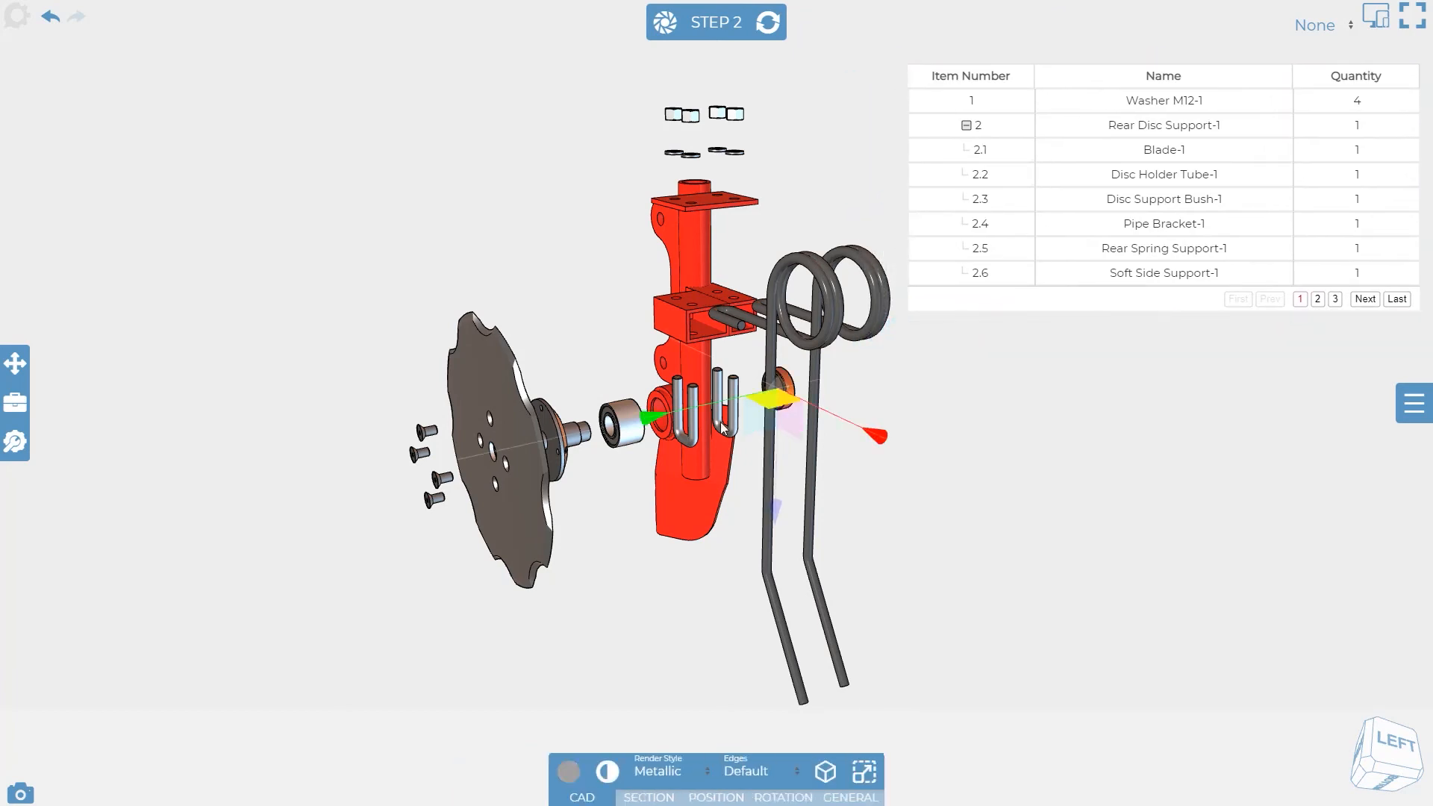
pyautogui.click(625, 437)
pyautogui.keyDown('ctrl'); pyautogui.click(509, 445); pyautogui.keyUp('ctrl')
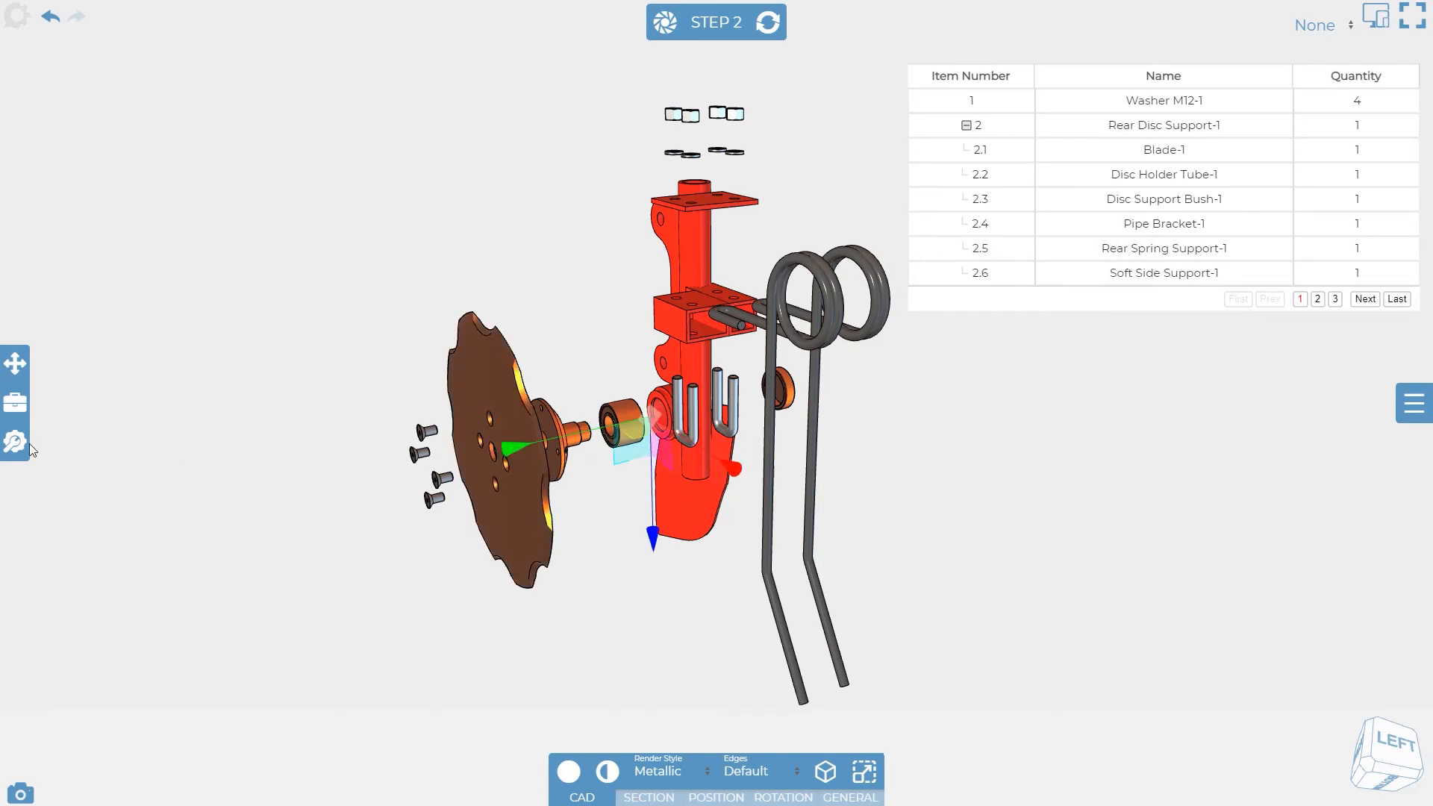
pyautogui.click(15, 402)
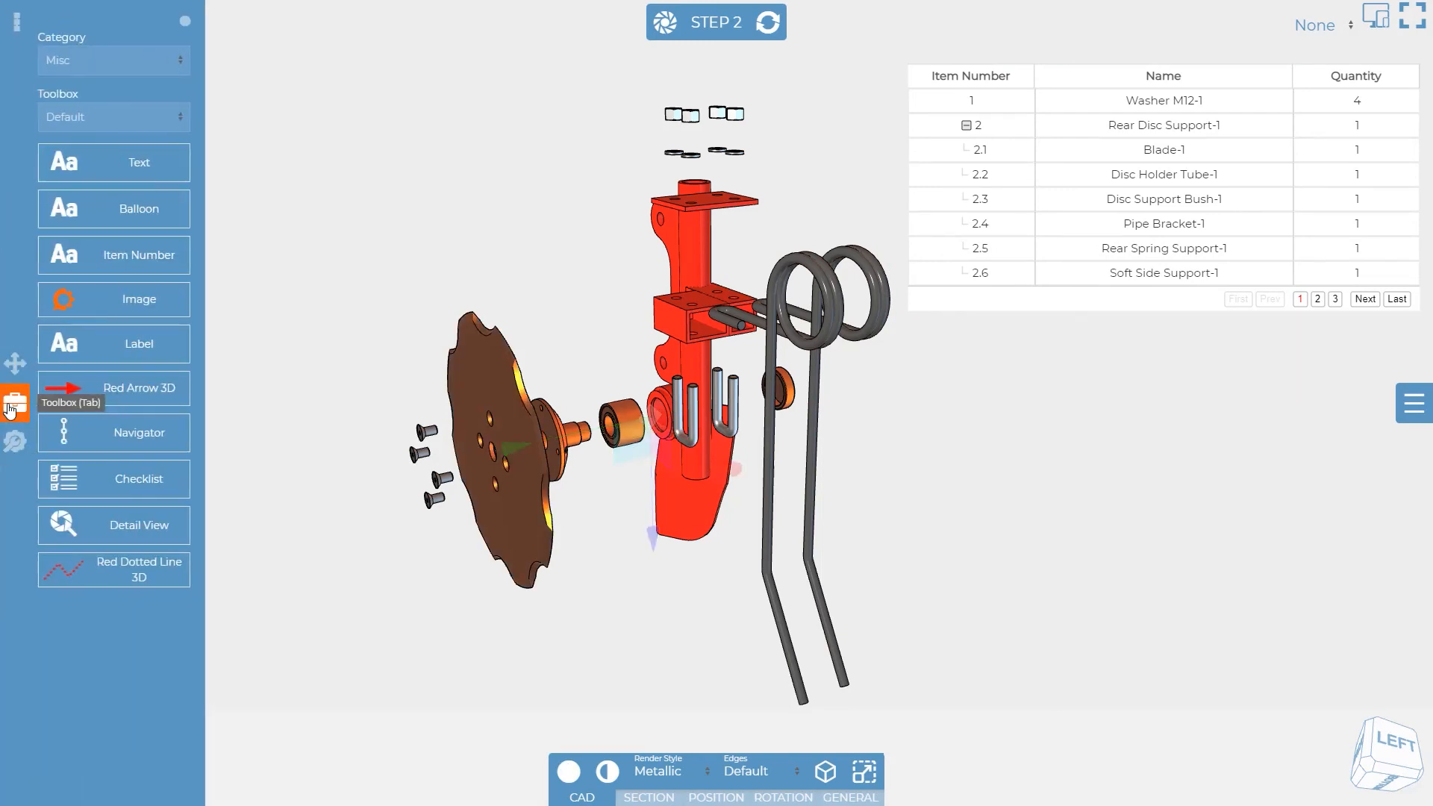
pyautogui.click(136, 258)
pyautogui.moveTo(576, 376); pyautogui.dragTo(379, 229)
# Step: Align the four item number labels along their top edges with even horizontal spacing, and update Step 2 with the arrangement
pyautogui.click(16, 365)
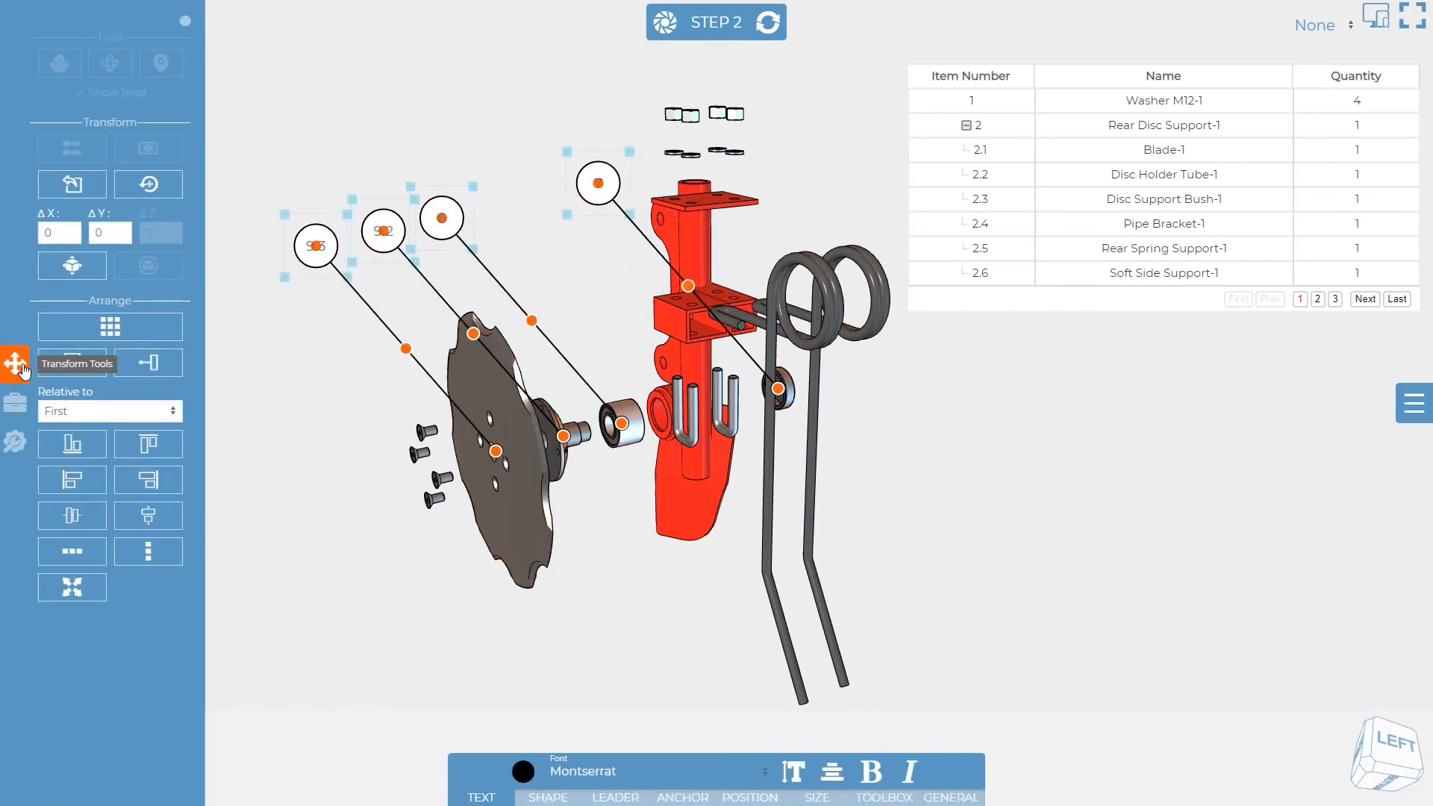
pyautogui.click(142, 444)
pyautogui.click(75, 552)
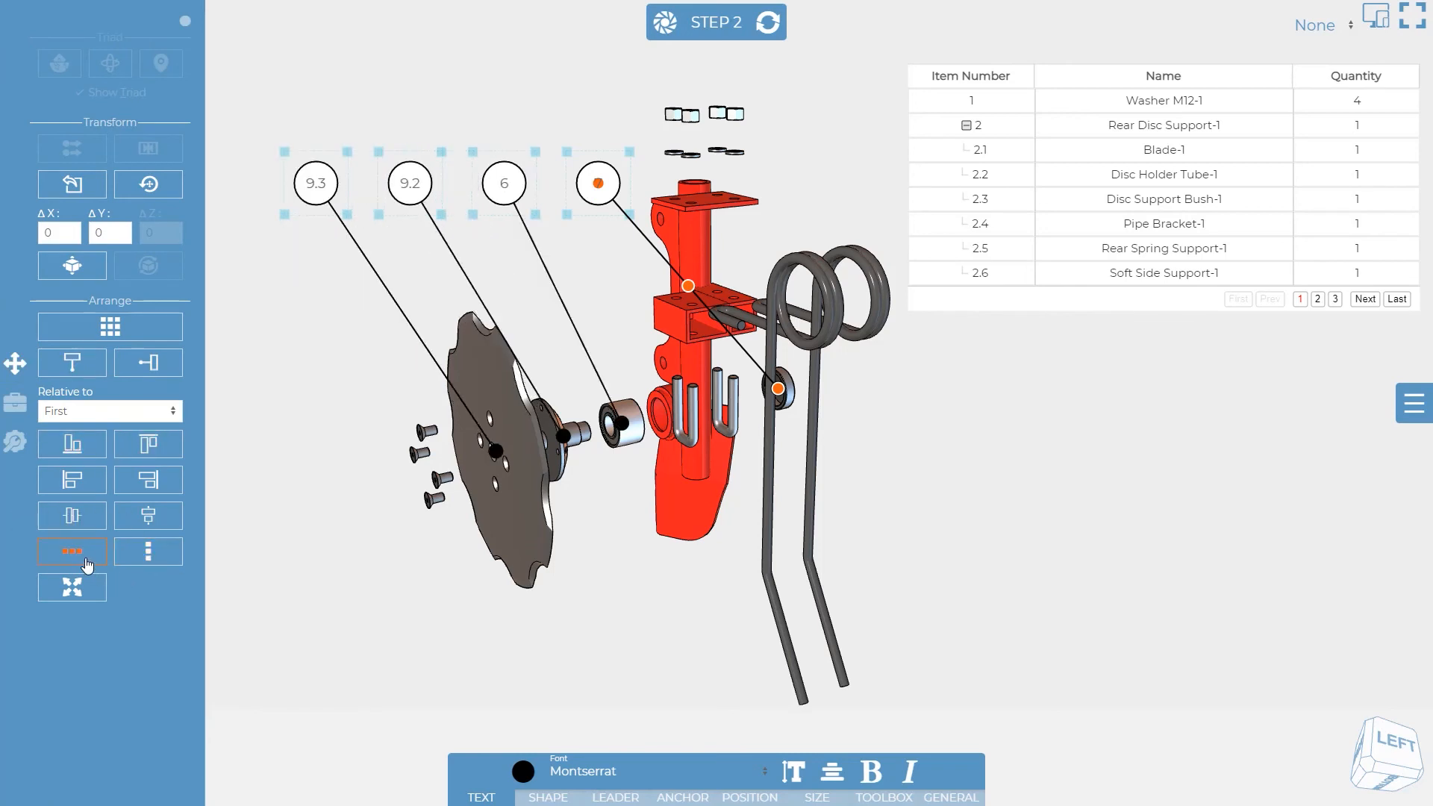
pyautogui.click(266, 485)
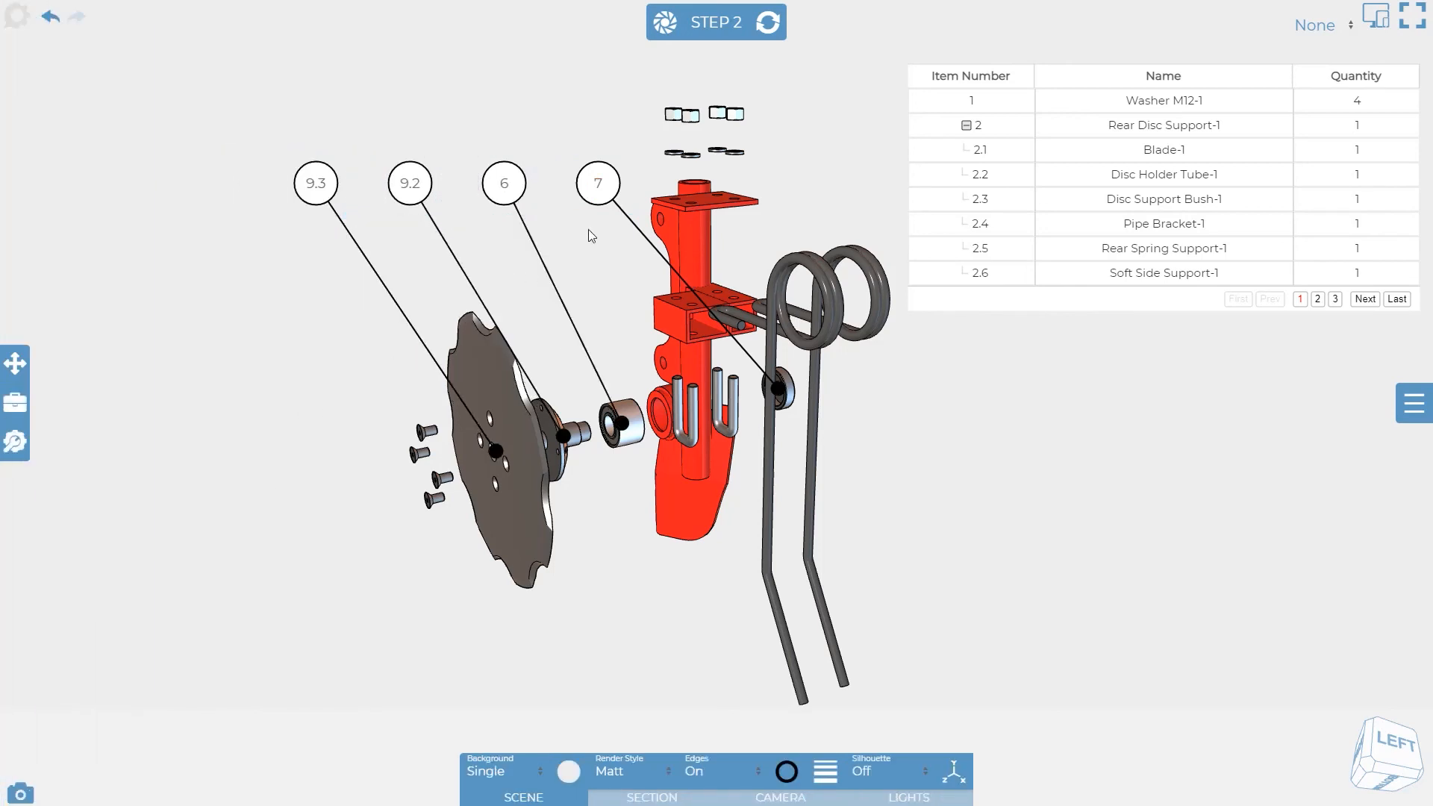
pyautogui.click(776, 31)
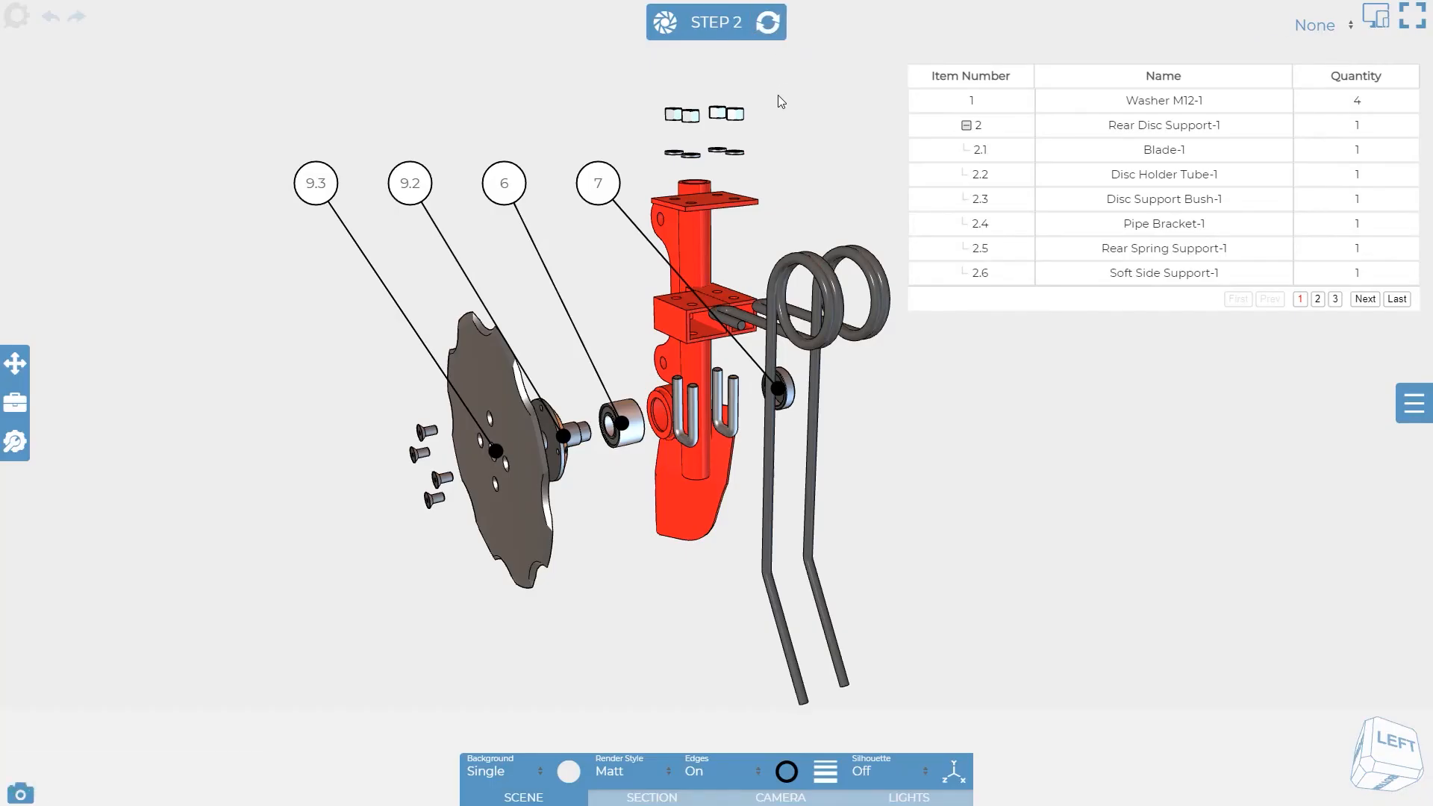
# Step: Preview Step 2 in View Mode, selecting Disc Holder Tube-1, Pipe Bracket-1 and Soft Side Support-1 in the parts table, and show its page 2
pyautogui.press('space')
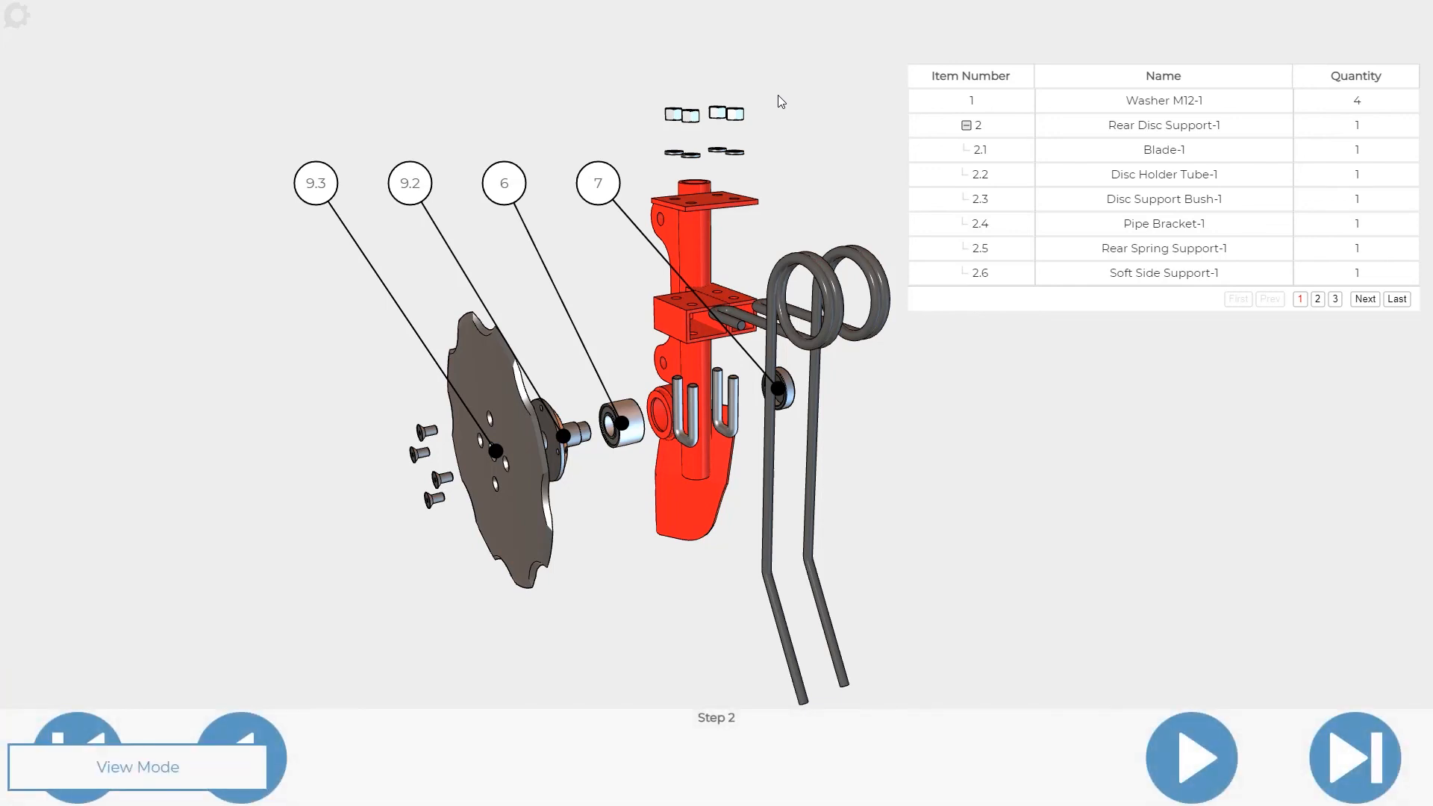
pyautogui.click(983, 178)
pyautogui.click(1000, 228)
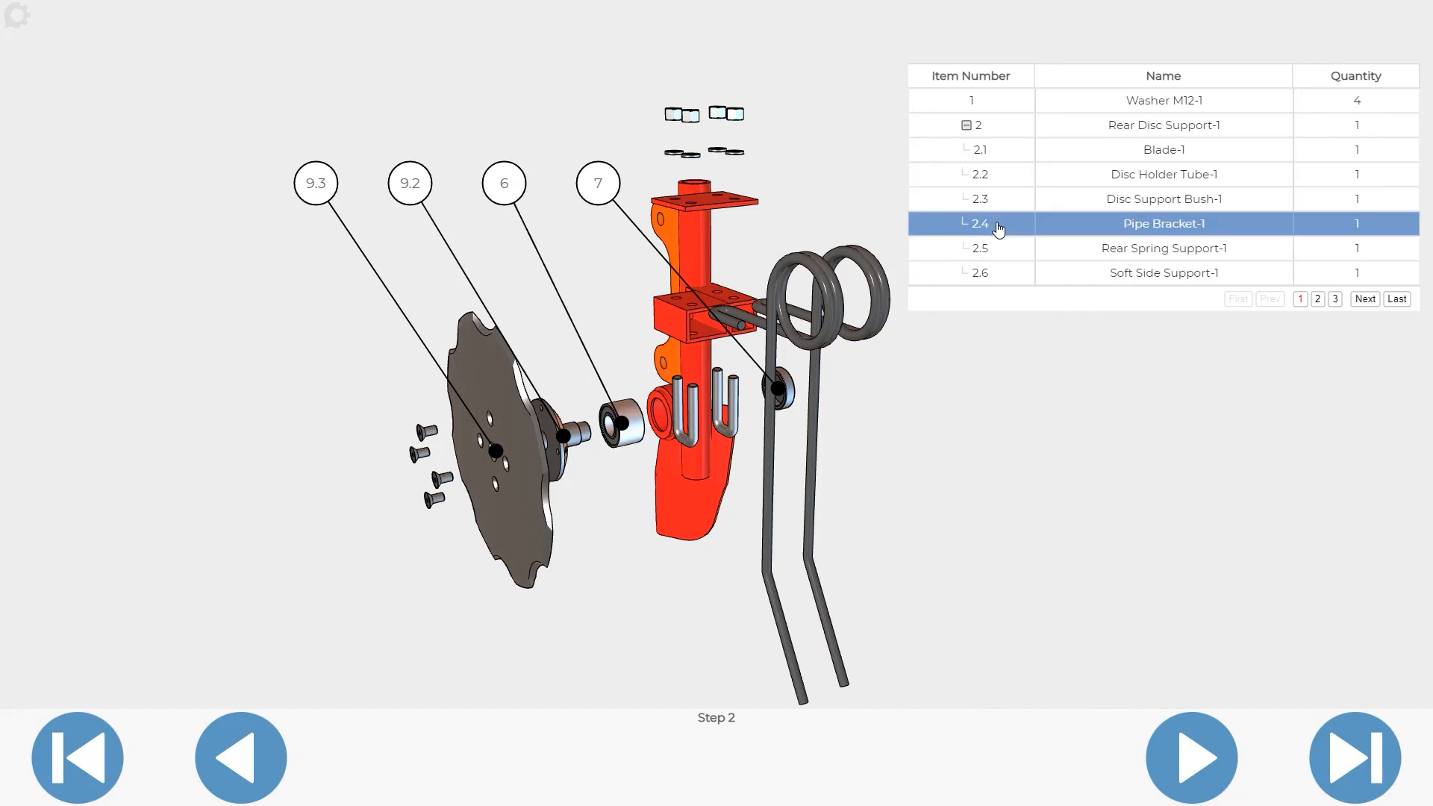
pyautogui.click(1001, 274)
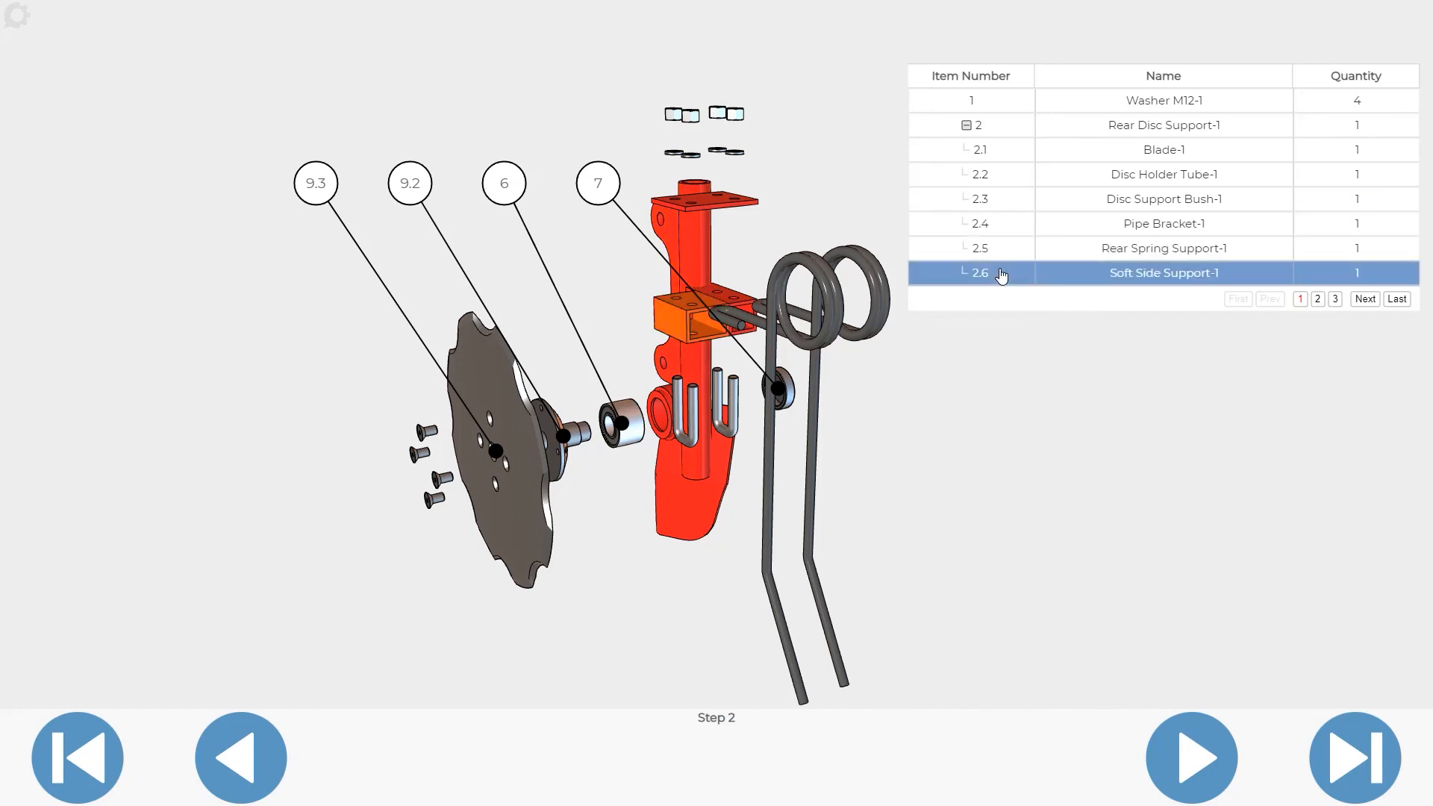
pyautogui.click(1318, 299)
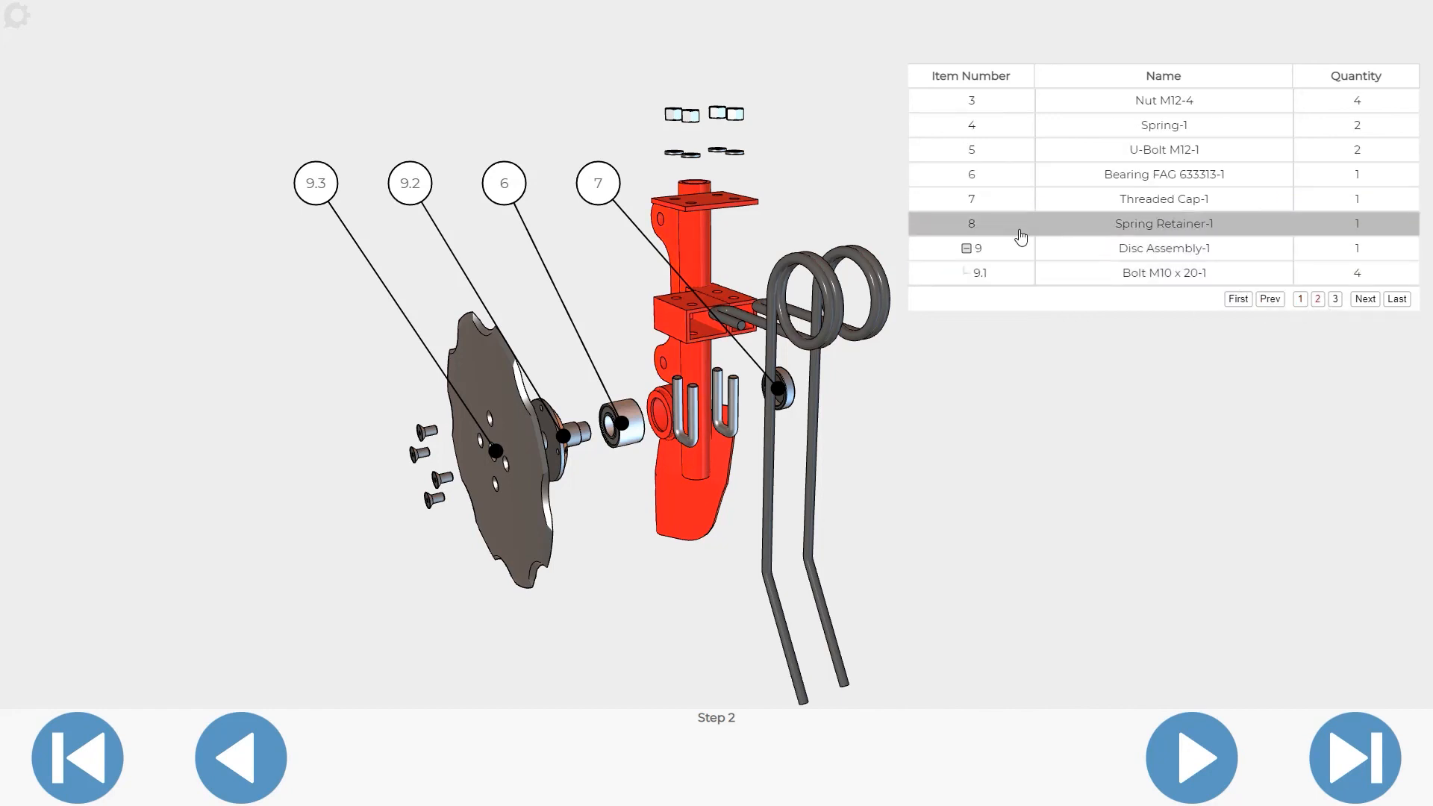